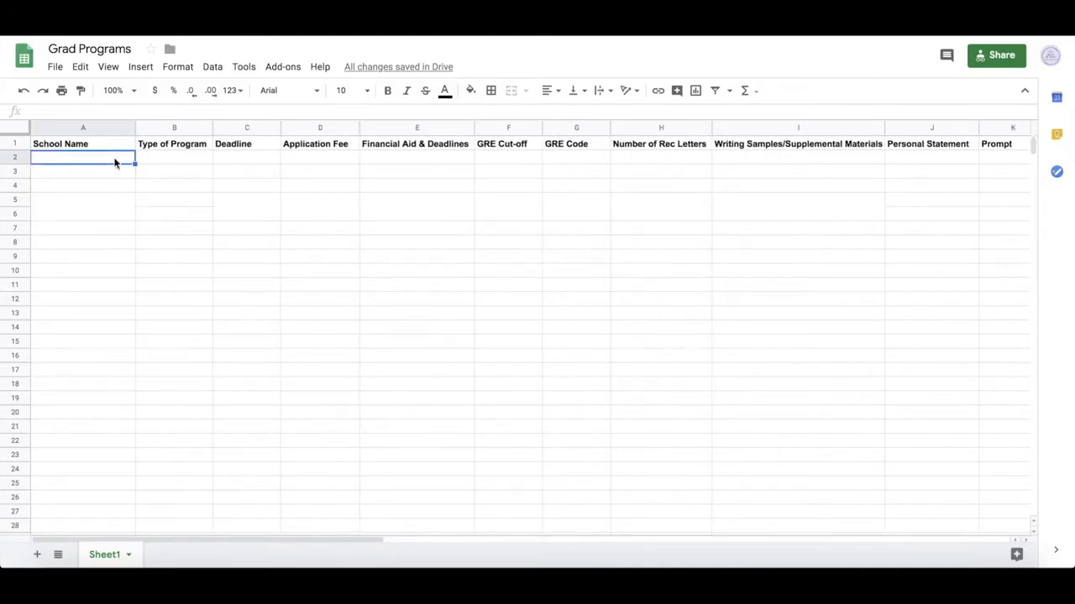
- Enter Psychology University, PhD, Dec 1, $150 and Dec 15 across cells A2 through E2
type("Psychol")
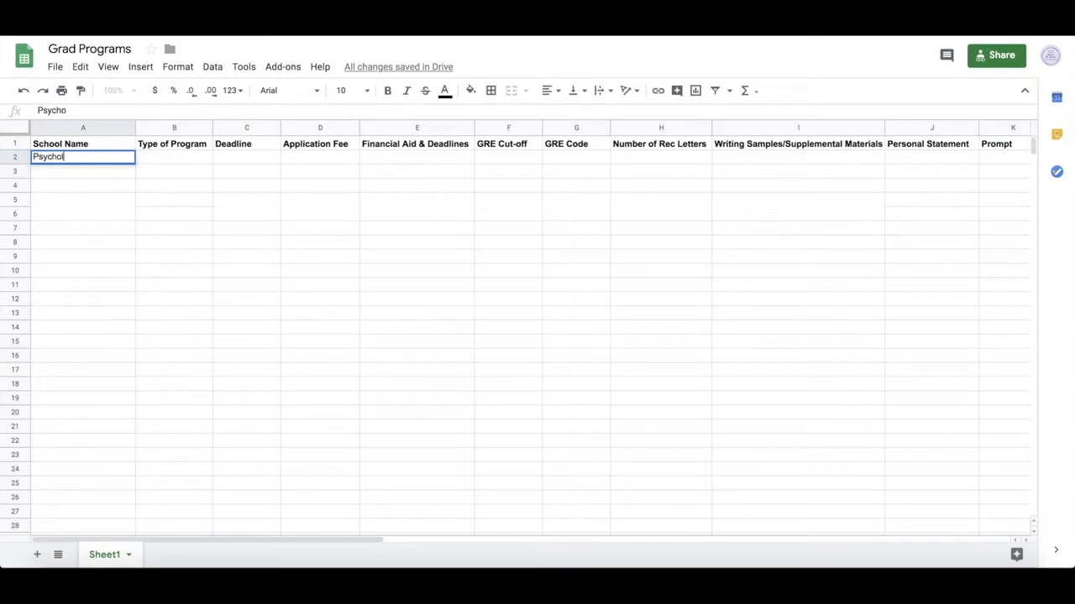
type("ogy University")
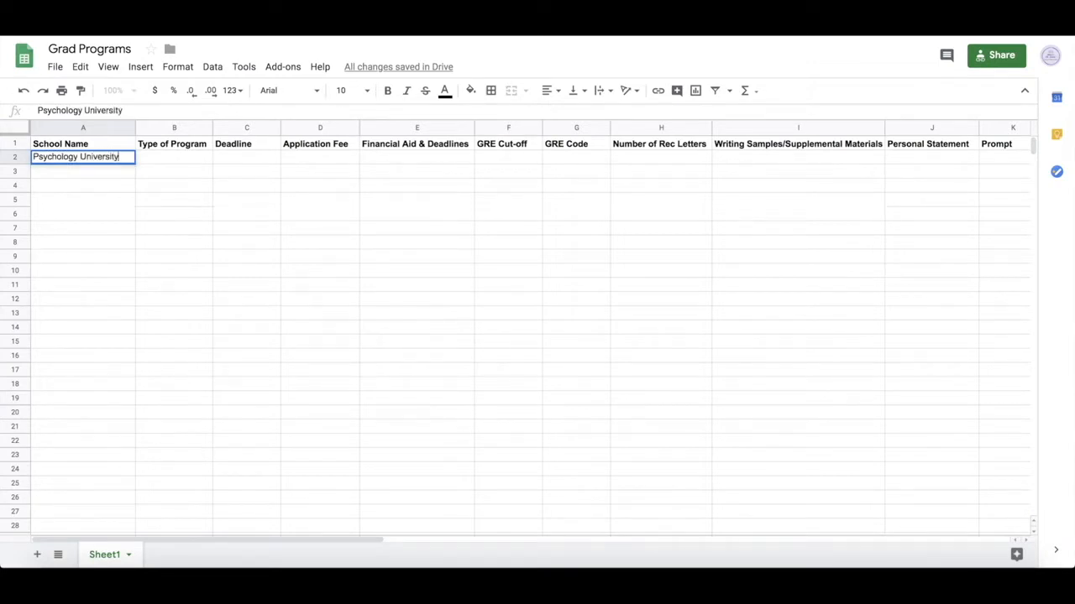
key("Tab")
type("PhD")
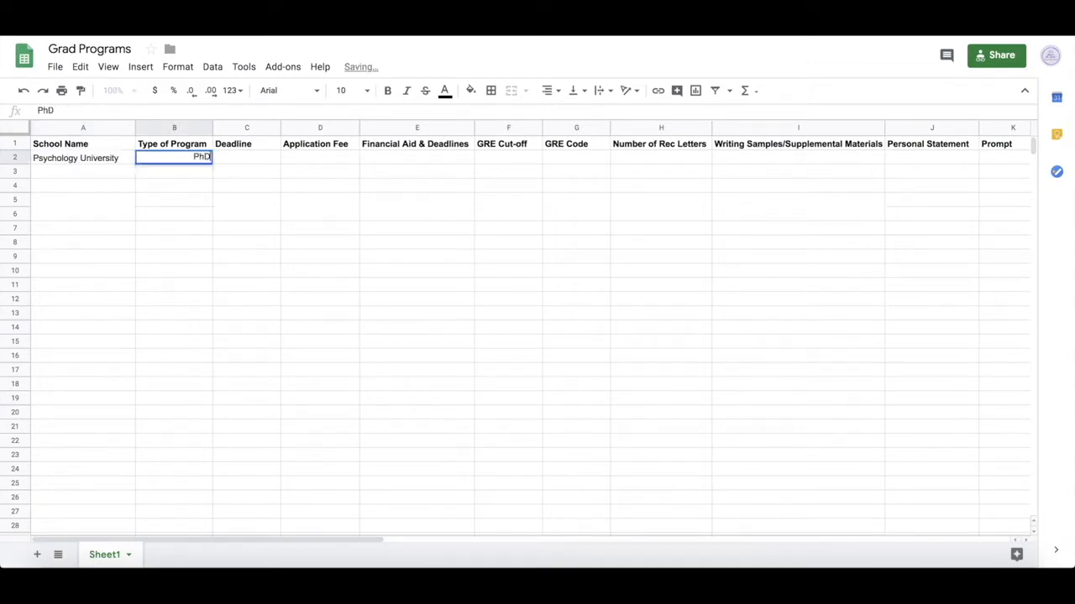
key("Tab")
type("De")
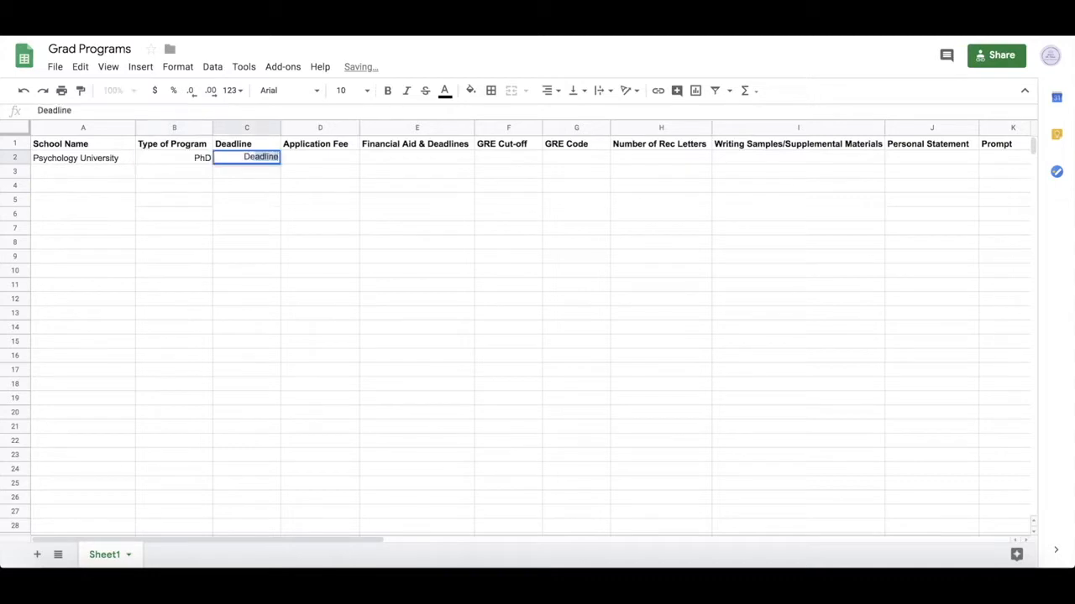
type("c 1")
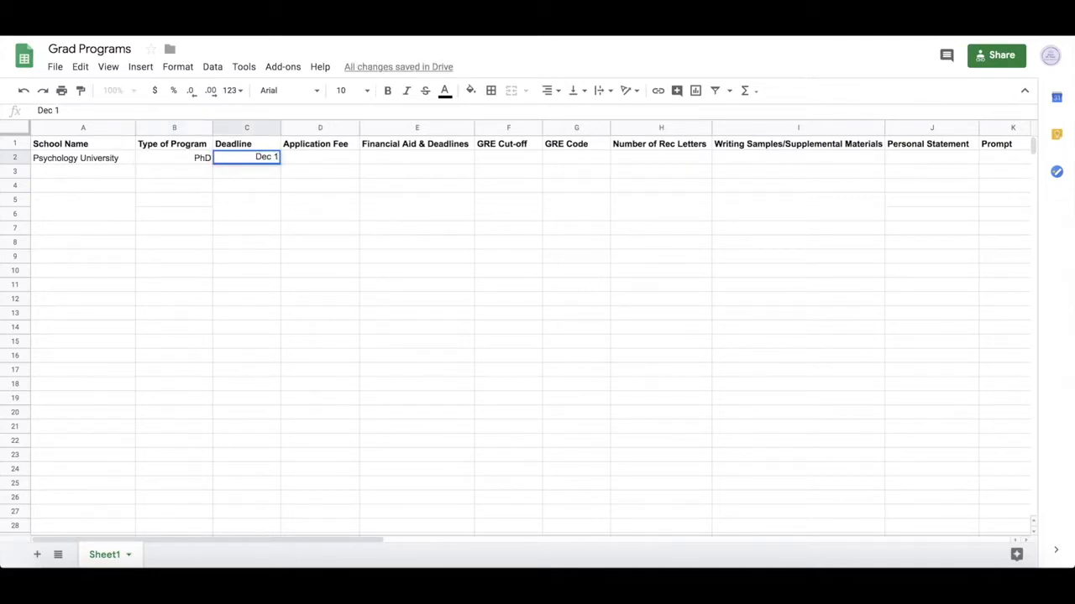
key("Tab")
type("$150")
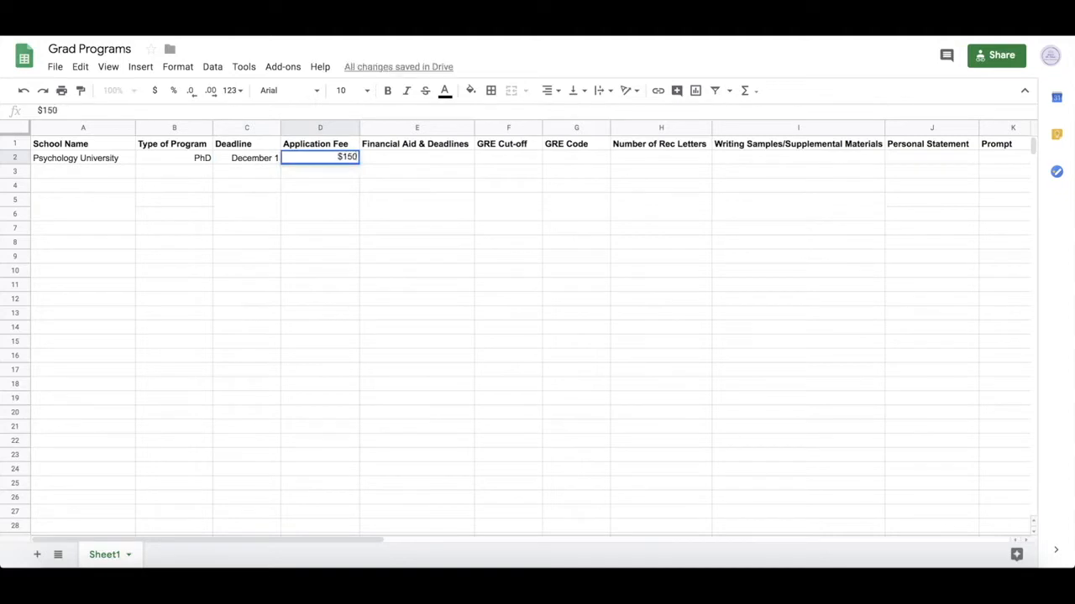
key("Tab")
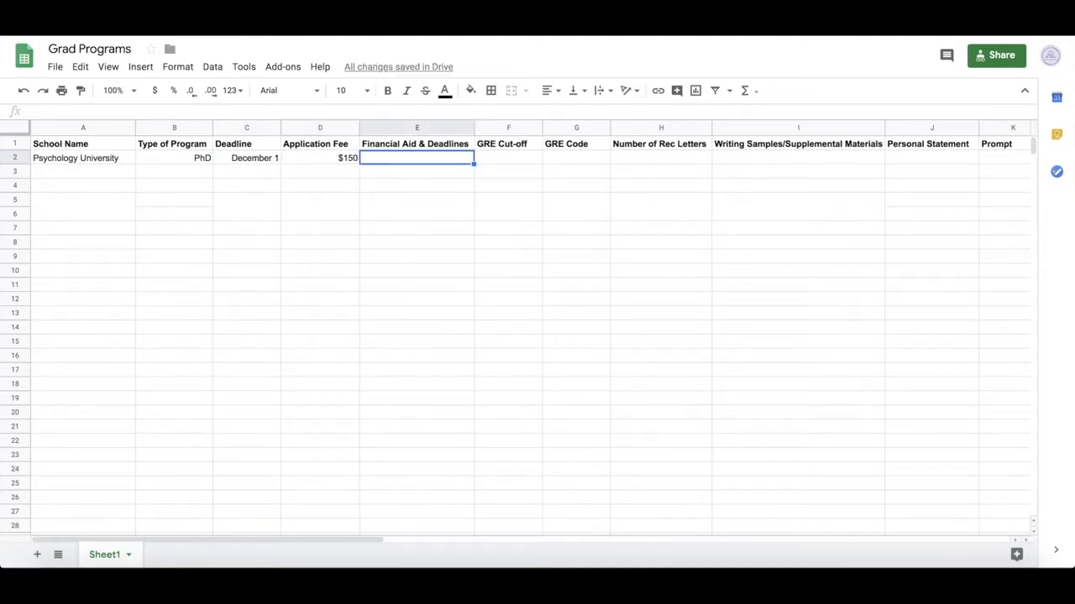
type("D")
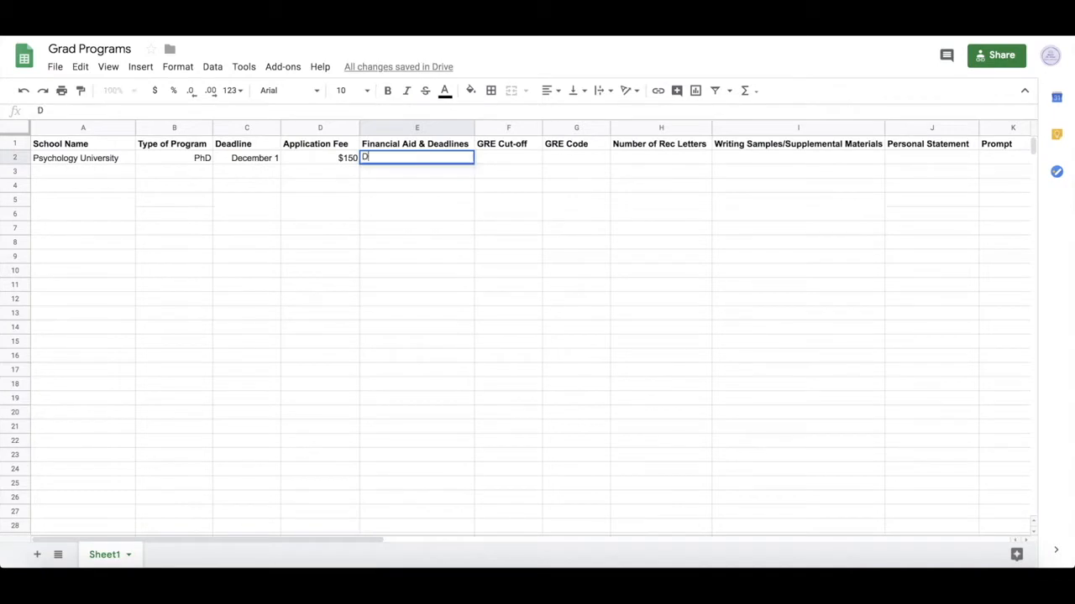
type("ec 15")
key("Tab")
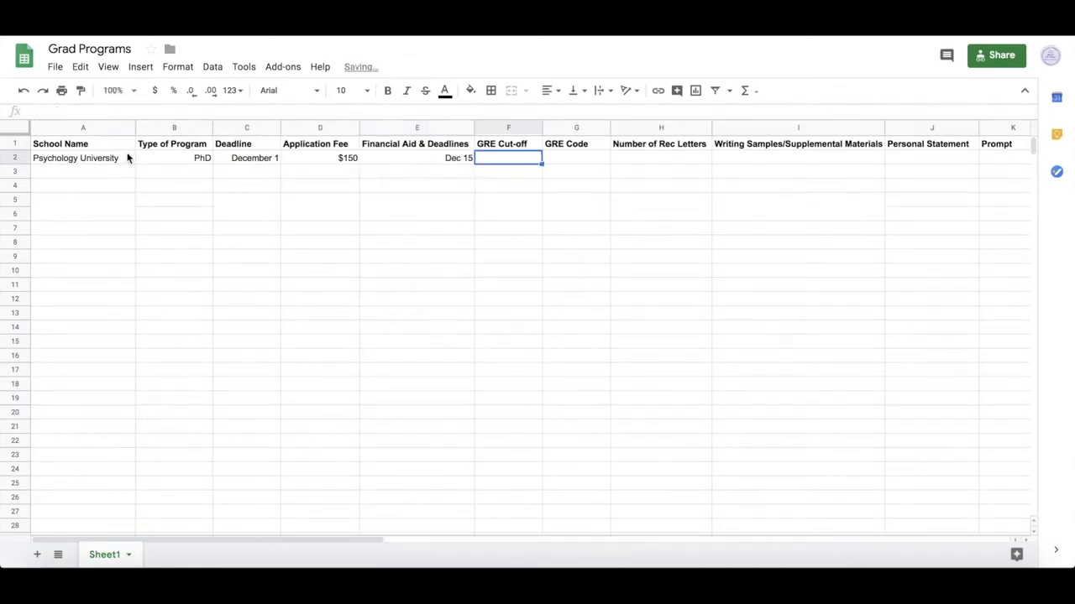
left_click(405, 166)
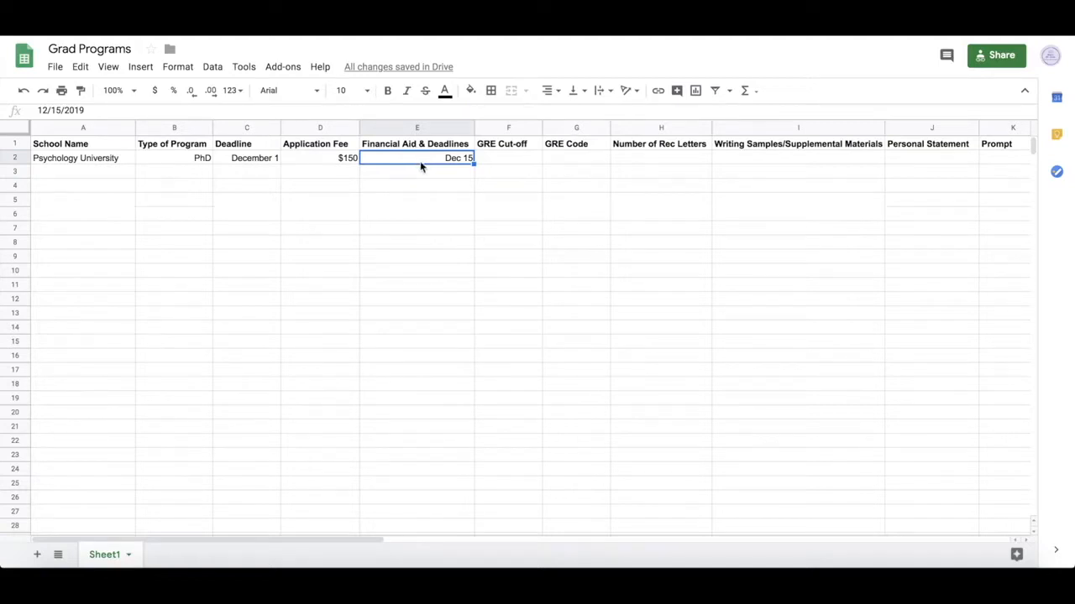
- Insert a new column left of GRE Cut-off and label its header Scholarship
left_click(492, 130)
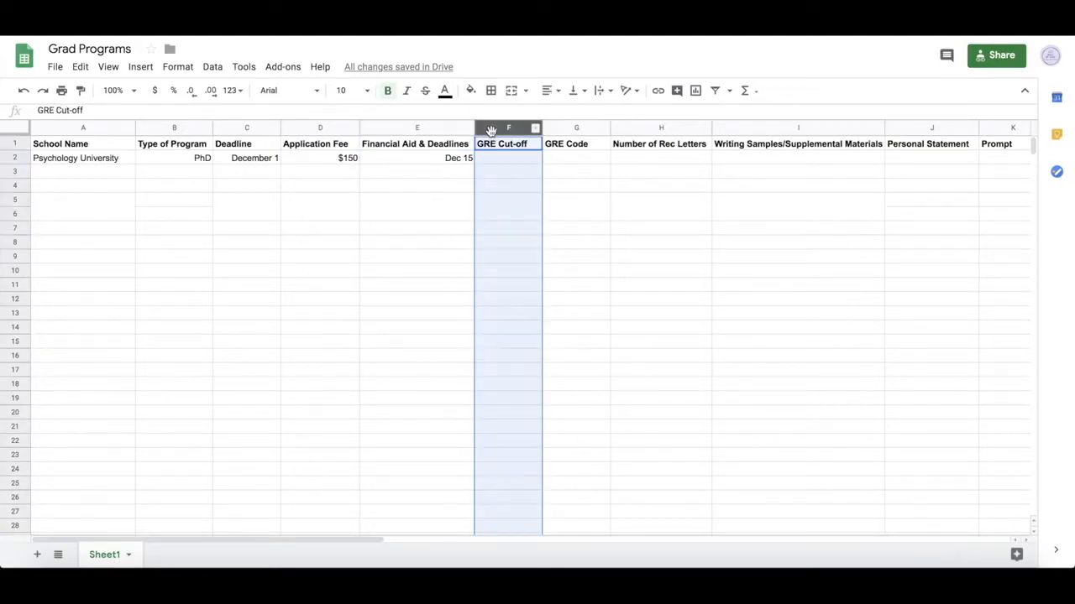
right_click(492, 130)
left_click(535, 189)
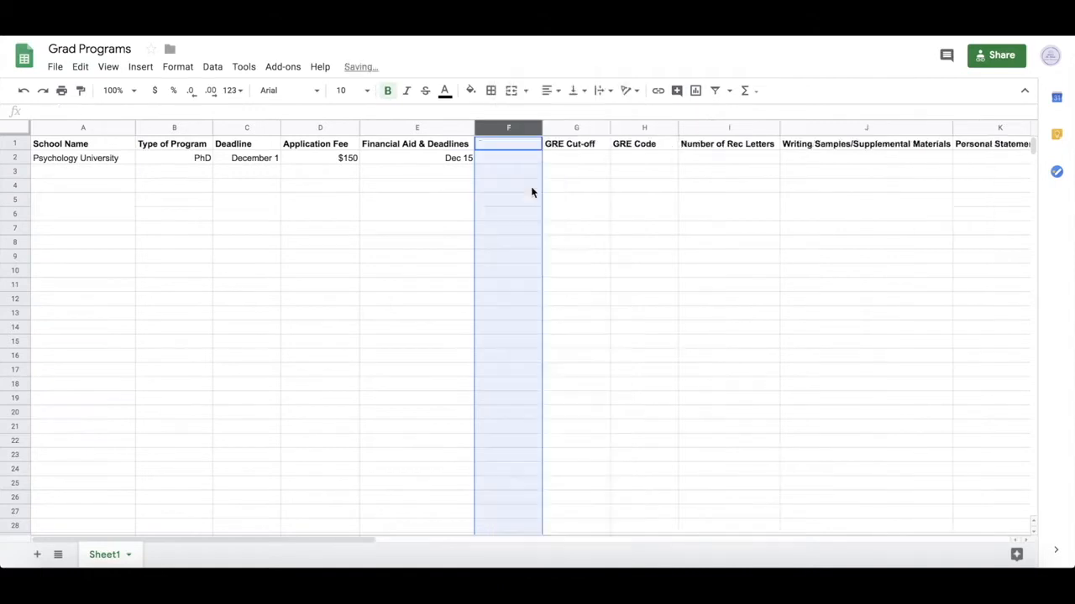
left_click(518, 151)
type("Scholarship")
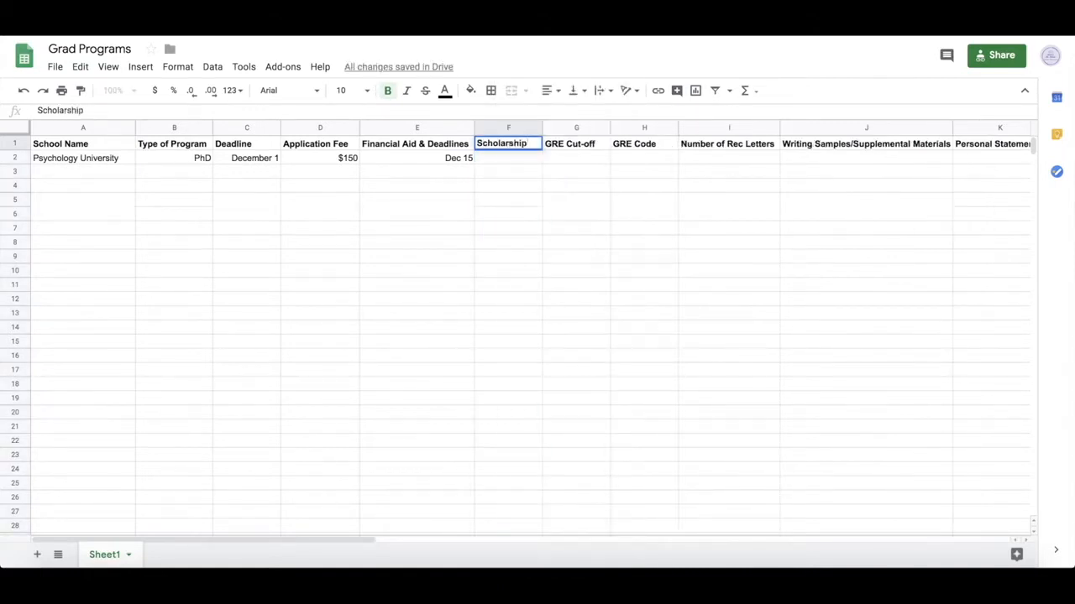
left_click(531, 148)
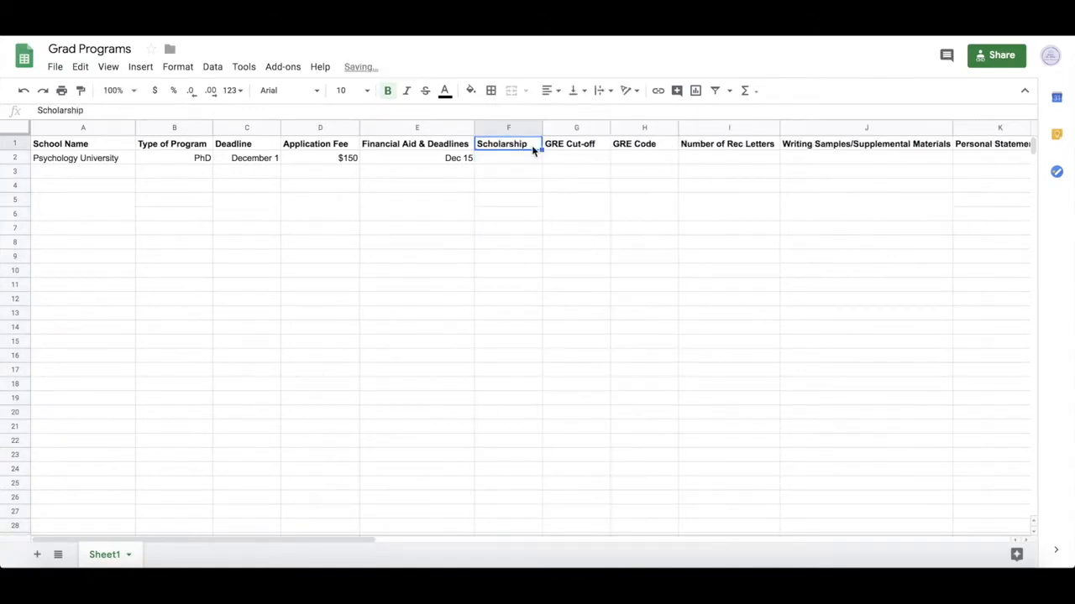
- Rename the Financial Aid & Deadlines header to Financial Aid Deadlines
double_click(429, 144)
left_click_drag(428, 144, 415, 144)
key("BackSpace")
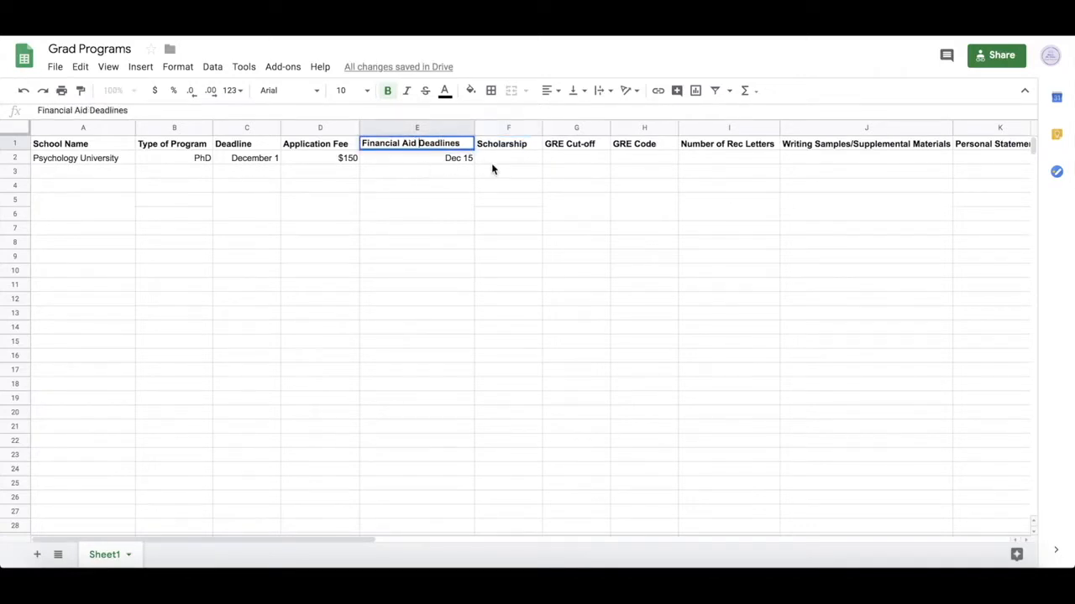
left_click(526, 143)
- Extend the new header to Scholarship Requirements and widen column F to fit it
double_click(530, 144)
type("Requirements")
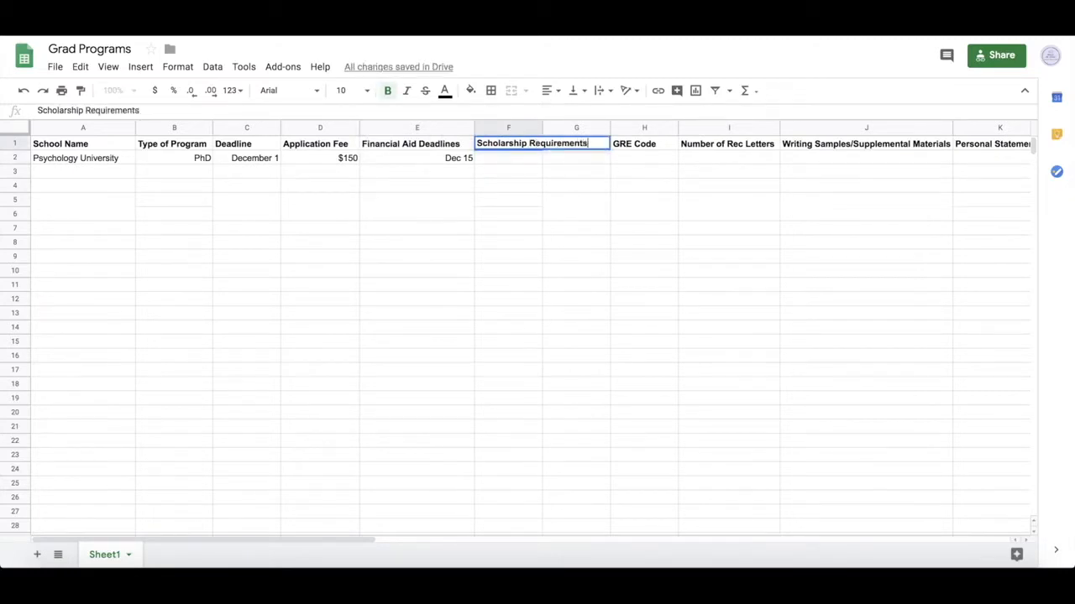
key("Return")
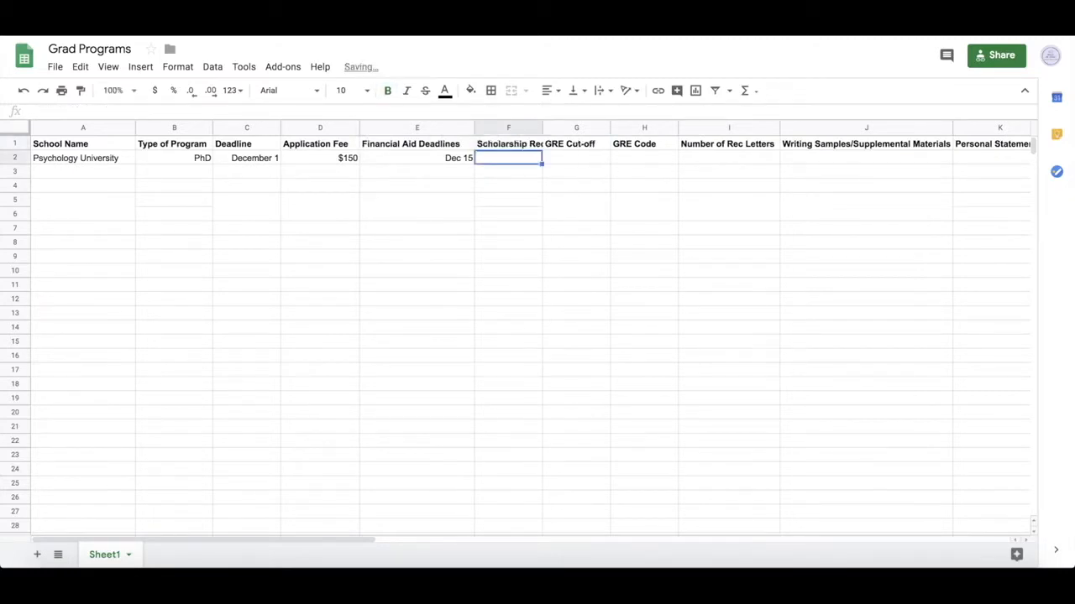
left_click_drag(542, 128, 593, 128)
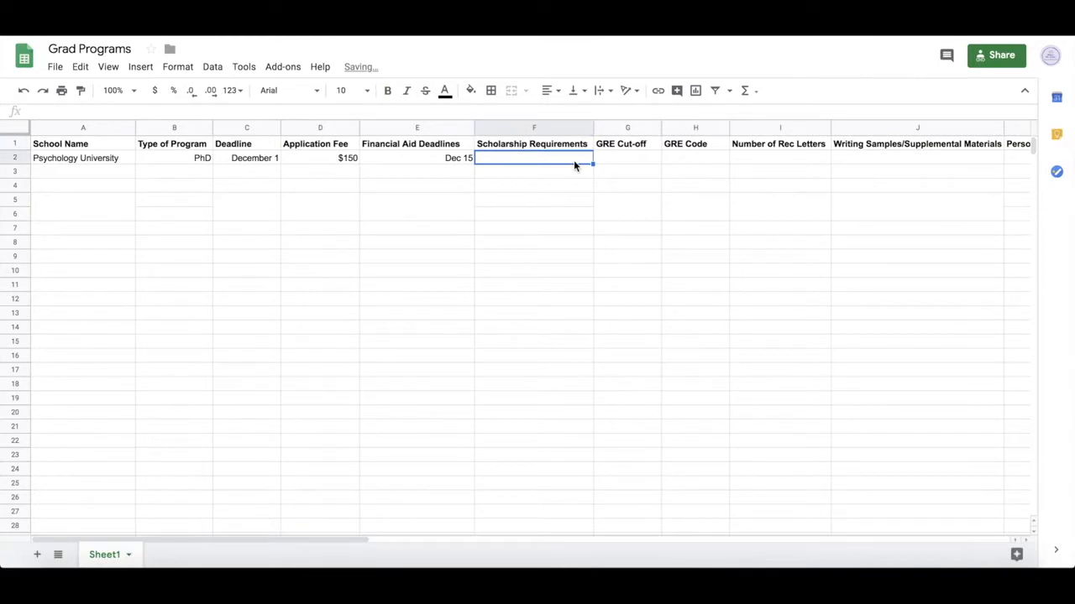
- Enter 5 Page Essay as Psychology University's scholarship requirement
type("5 P")
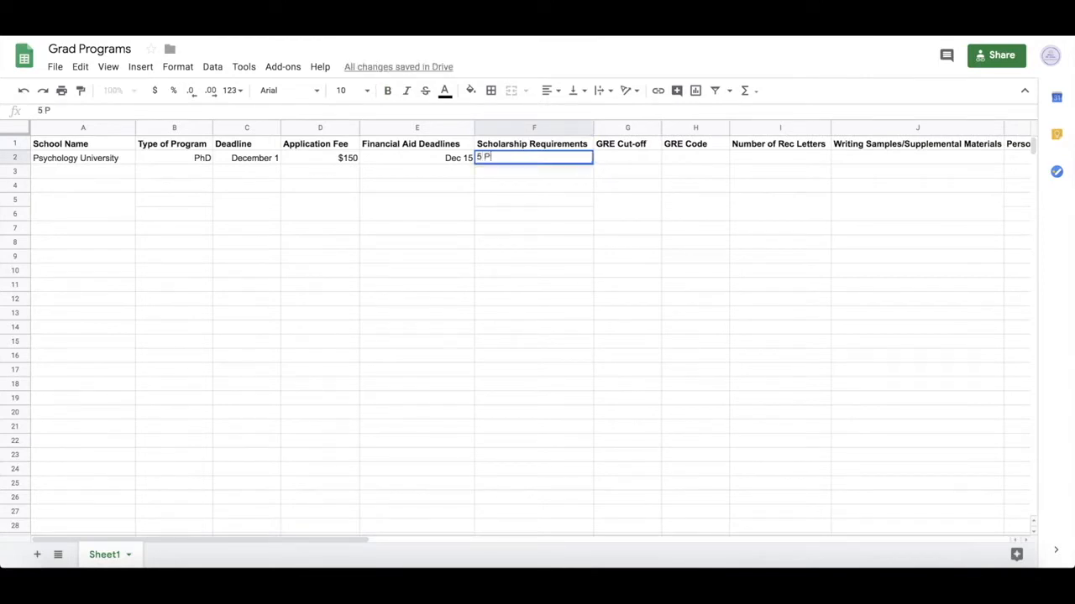
type("age Essay")
key("Tab")
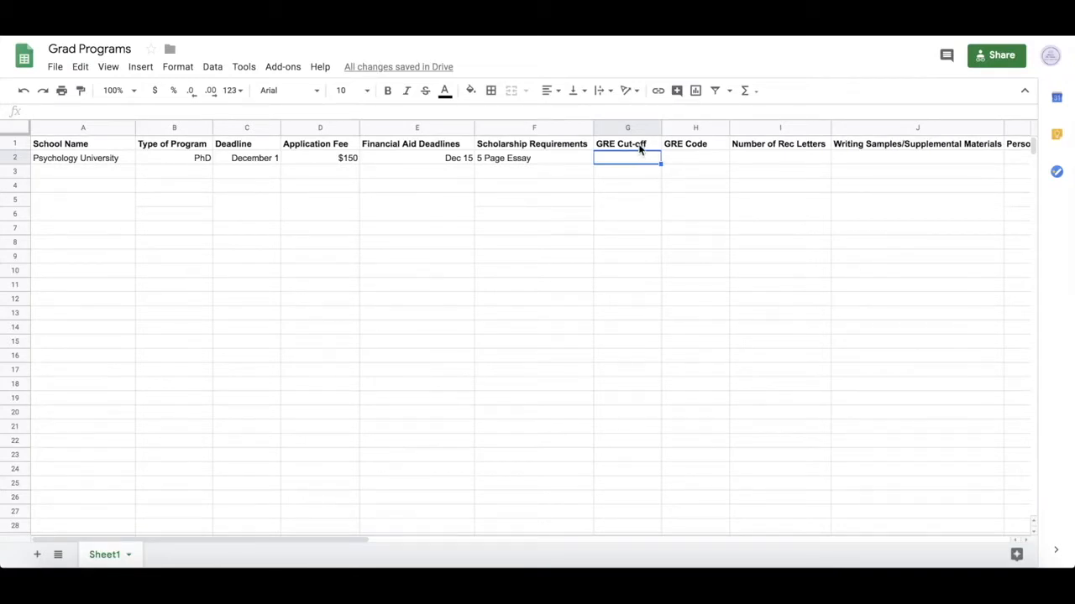
left_click(640, 148)
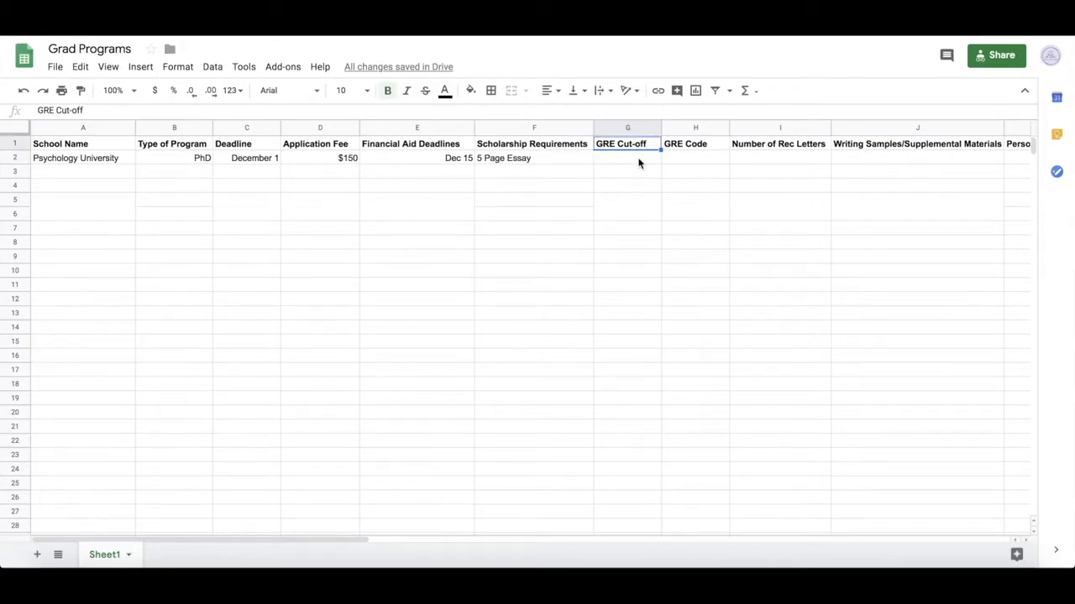
- Fill the GRE Cut-off cell with stacked lines Q:, V: and Wr:
left_click(638, 163)
type("Q:")
key("alt+Return")
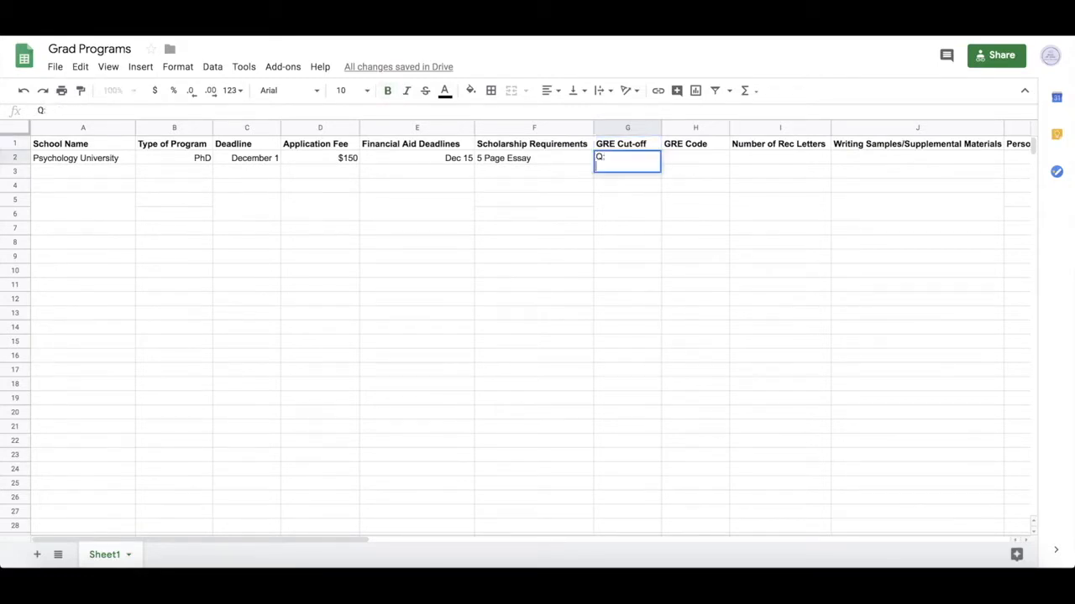
type("V:")
key("alt+Return")
type("Wr")
type(":")
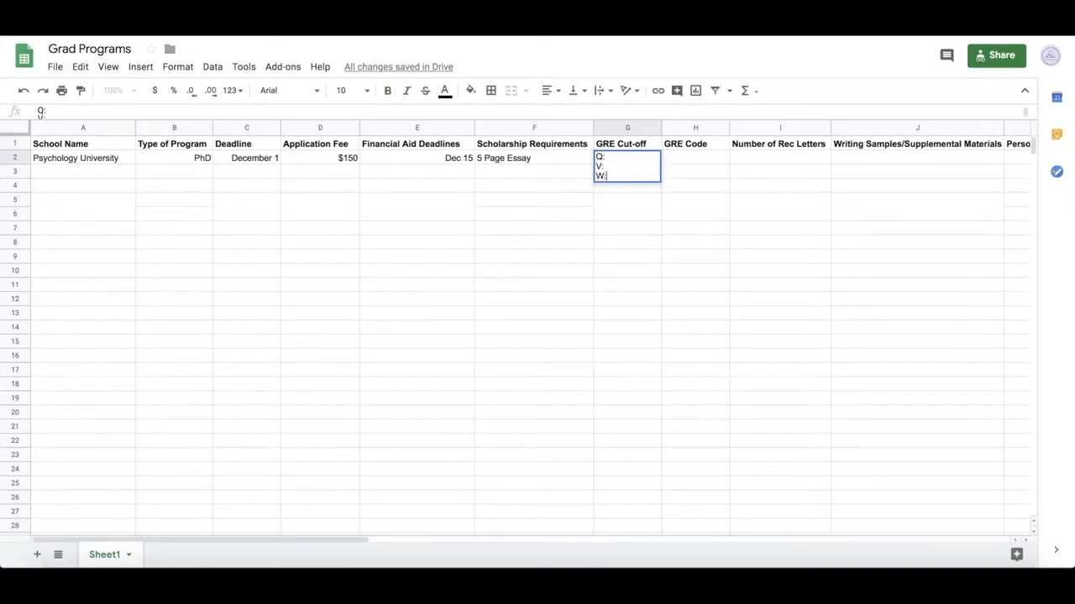
left_click(680, 158)
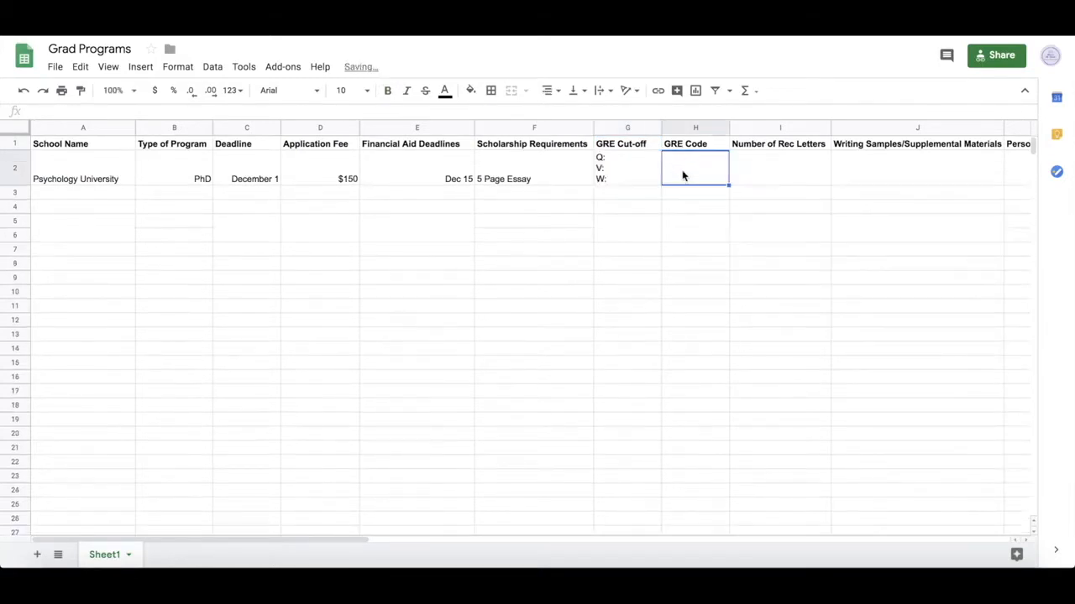
- Enter 1234, 3, Sample Lab Paper, Yes, XXXX and CV in cells H2 through M2
type("1234")
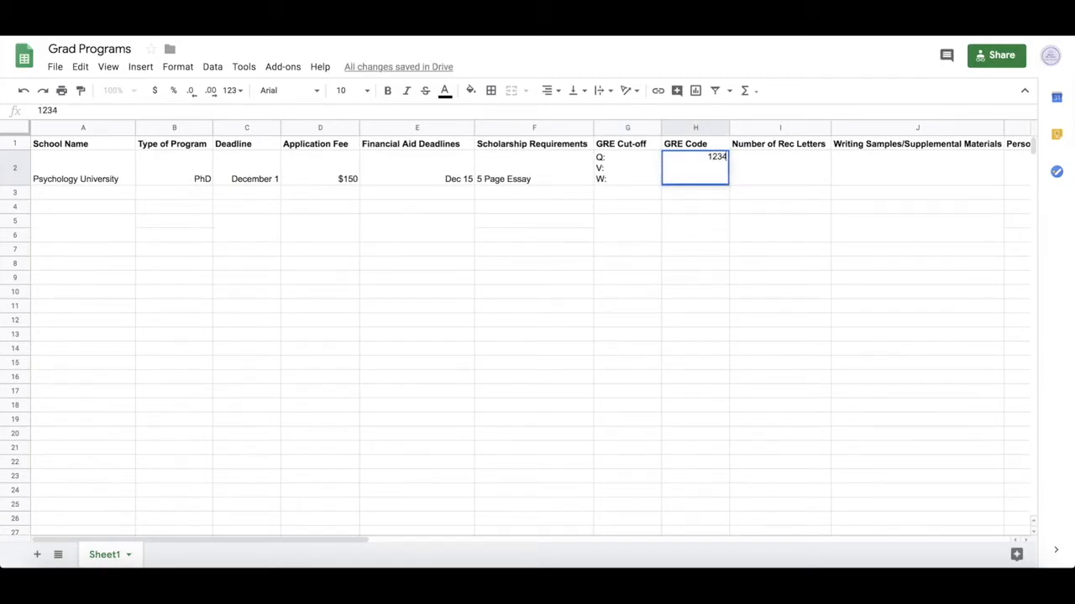
key("Tab")
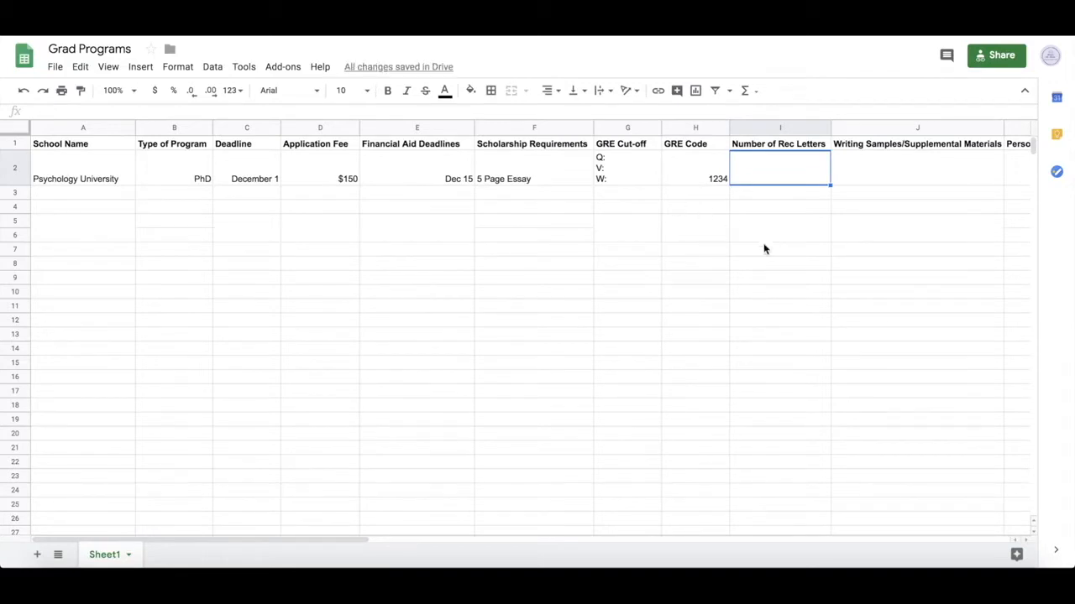
type("3")
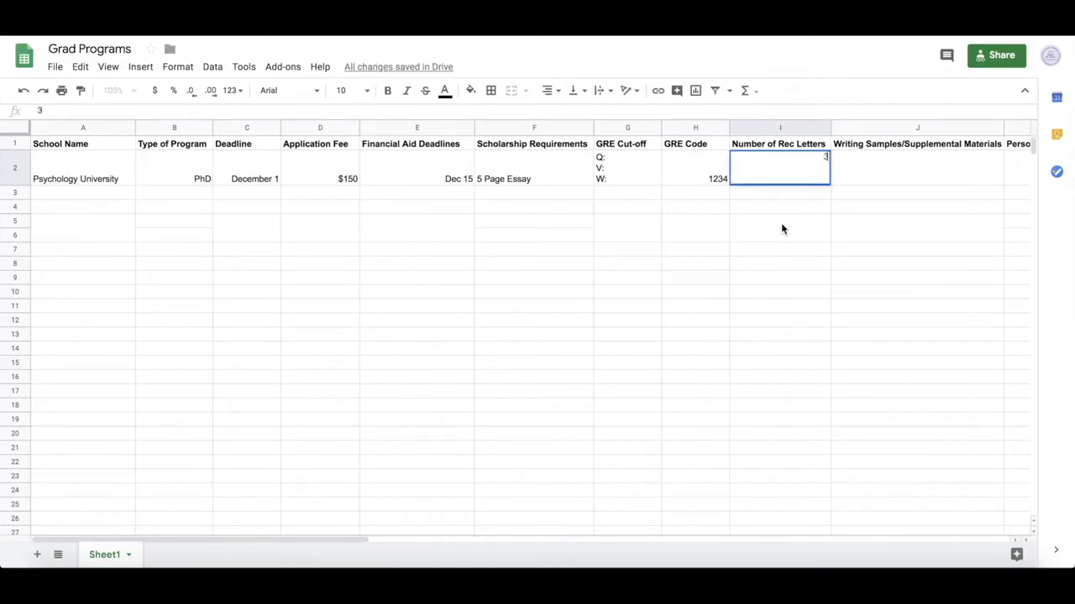
left_click(862, 182)
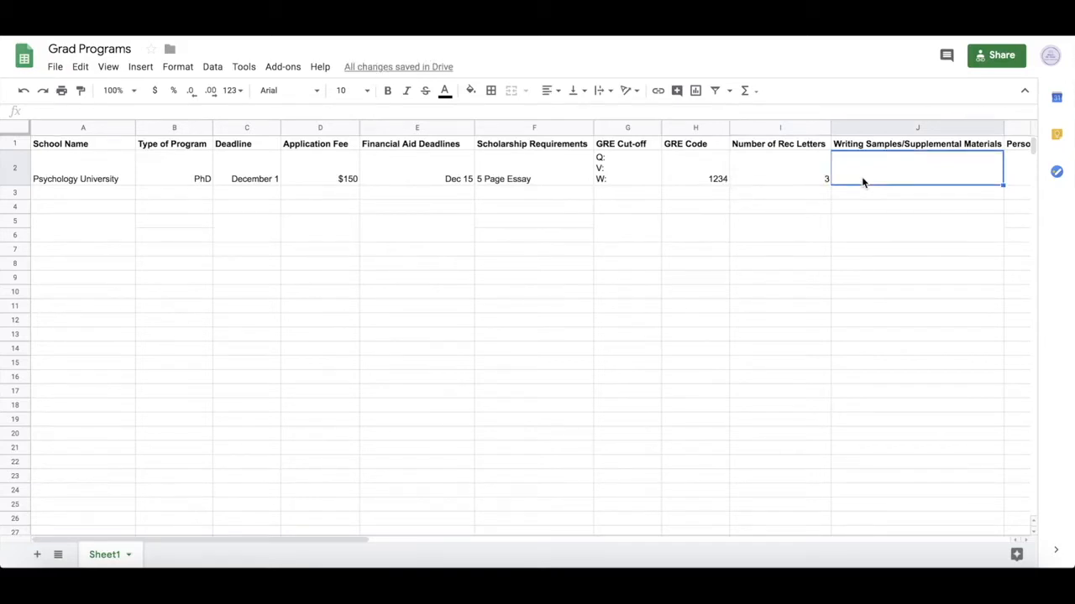
type("Sample ")
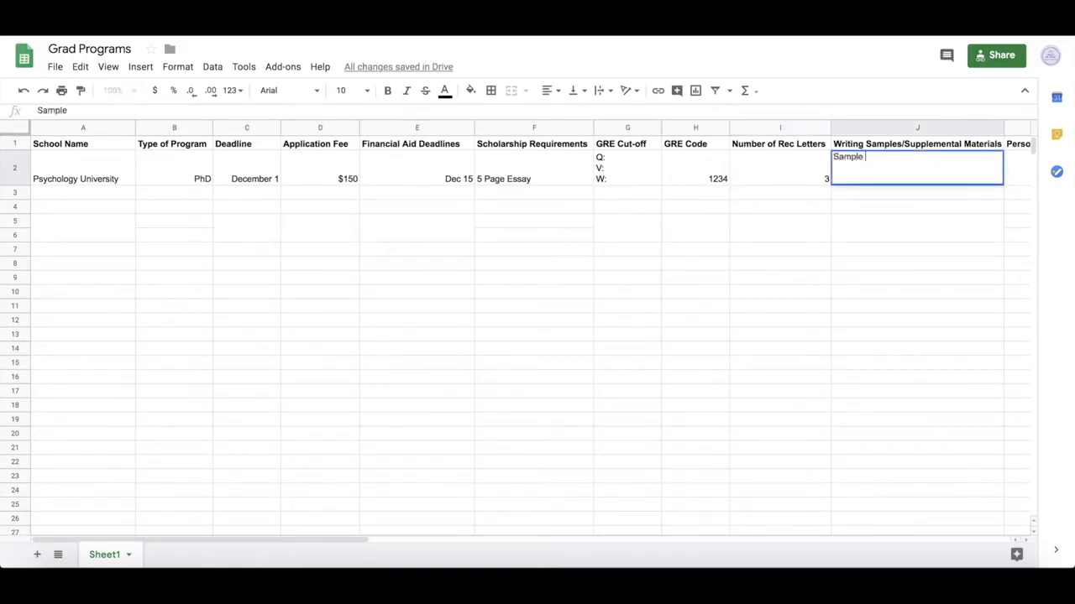
type("Lab Paper")
key("Tab")
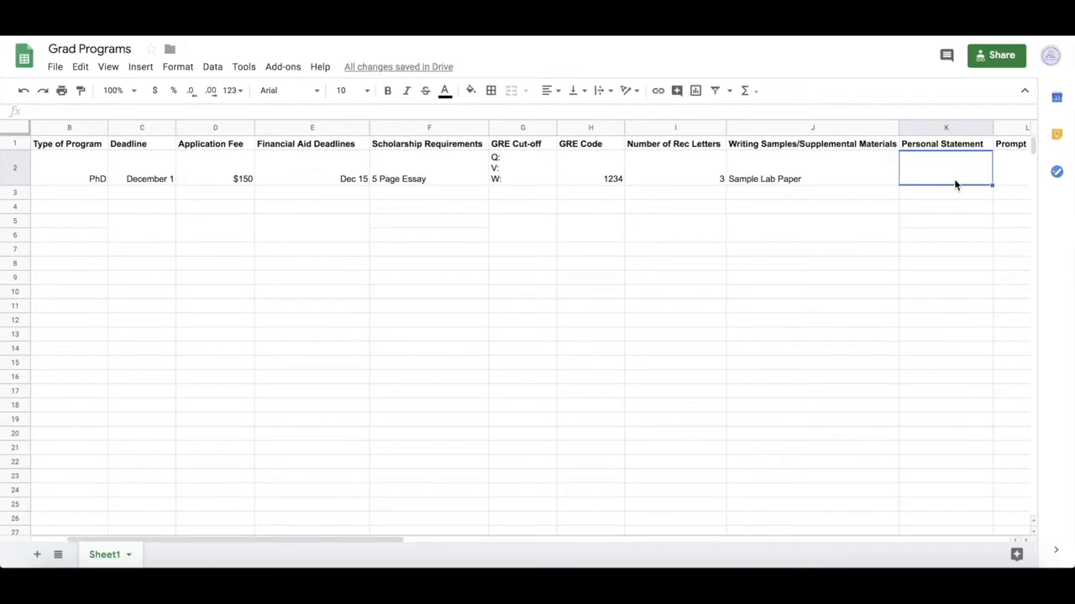
type("Yes")
key("Tab")
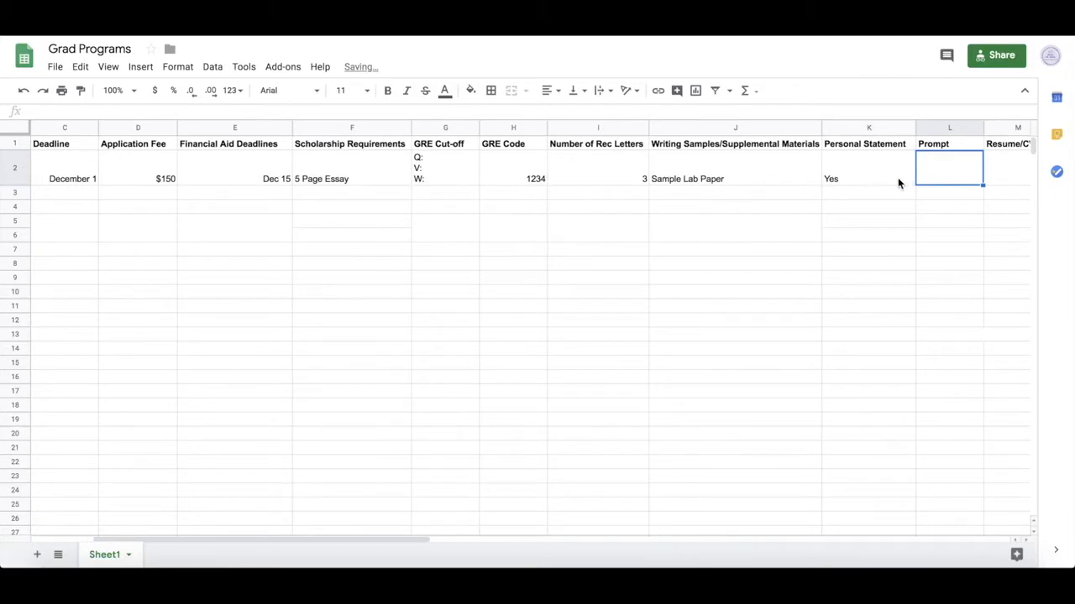
type("XXXX")
key("Tab")
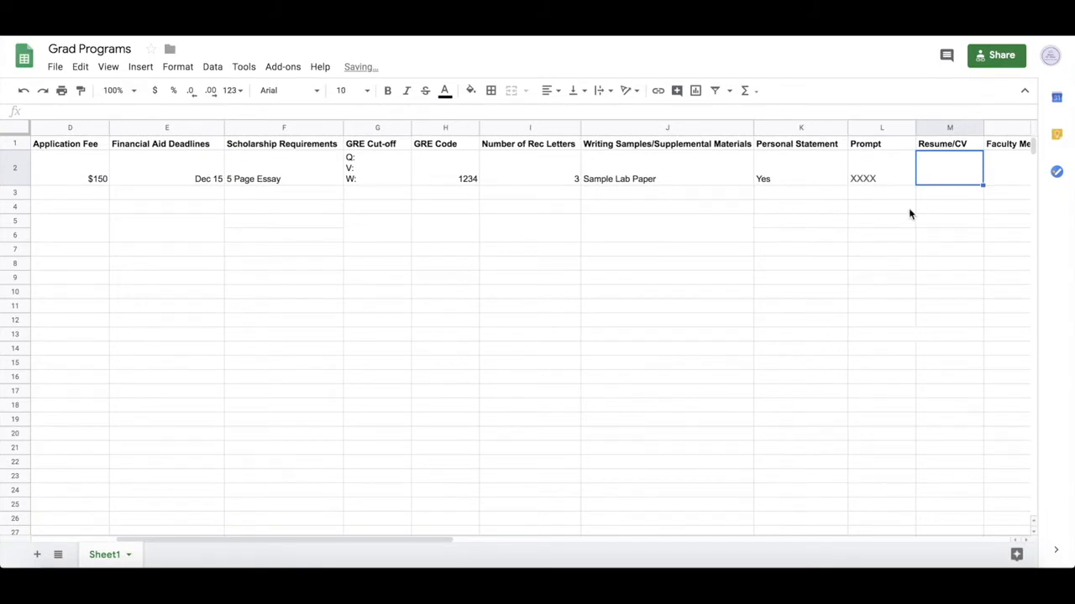
type("CV")
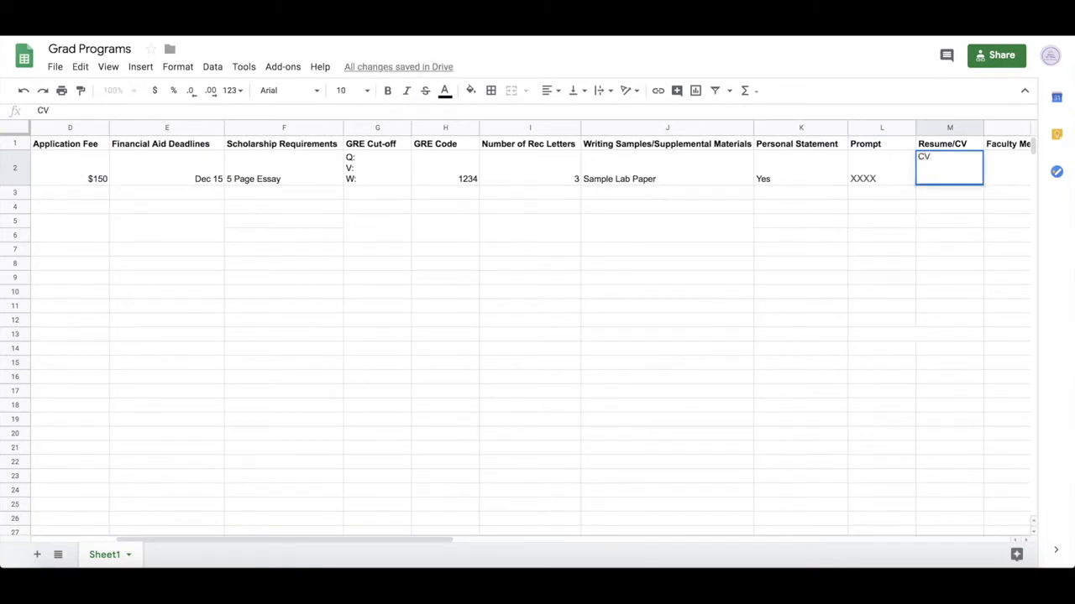
key("Tab")
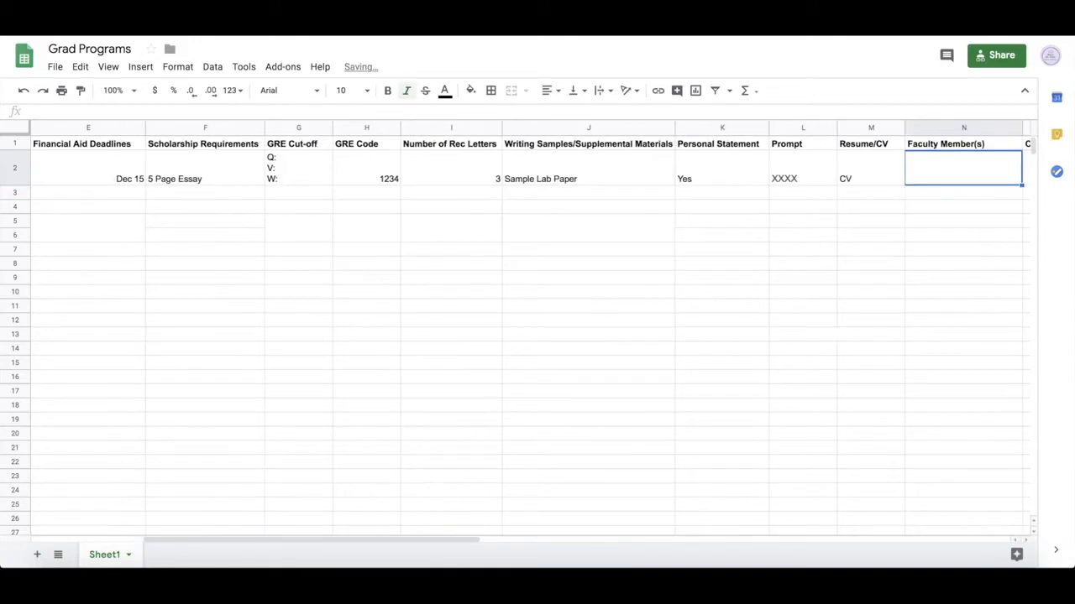
- List two numbered faculty members, each titled Dr., in the Faculty Member(s) cell
scroll(904, 196, "right", 3)
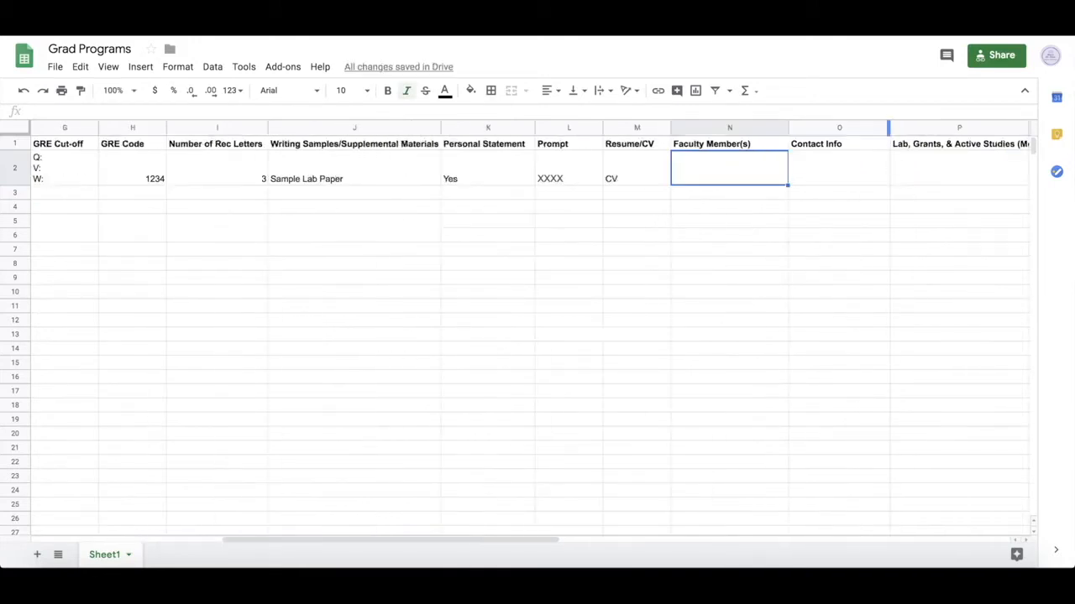
type("1")
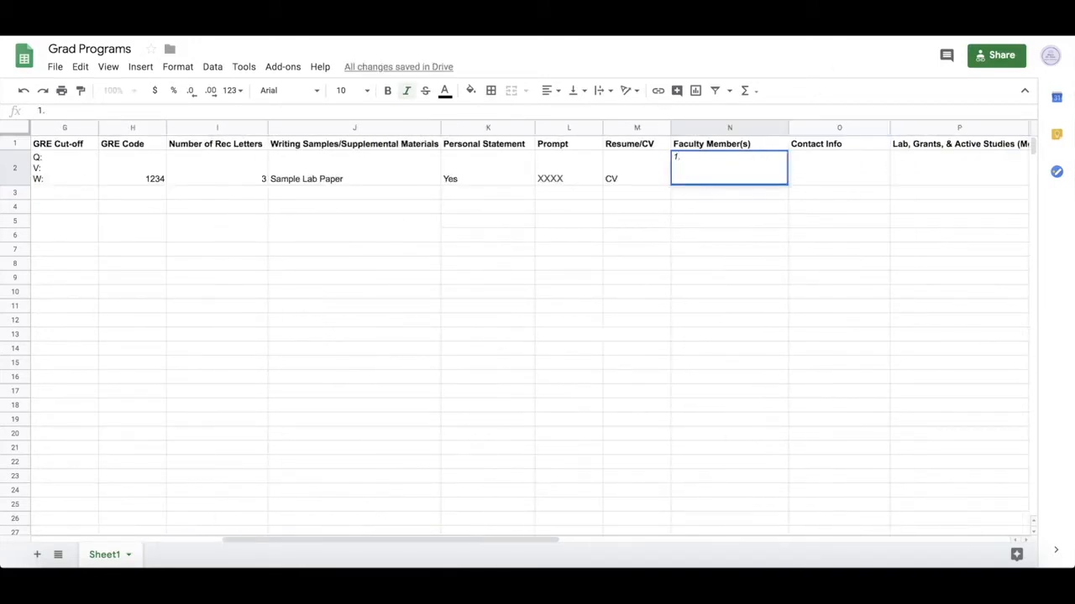
type(". John Smith")
left_click(684, 157)
type("Dr.")
left_click(740, 160)
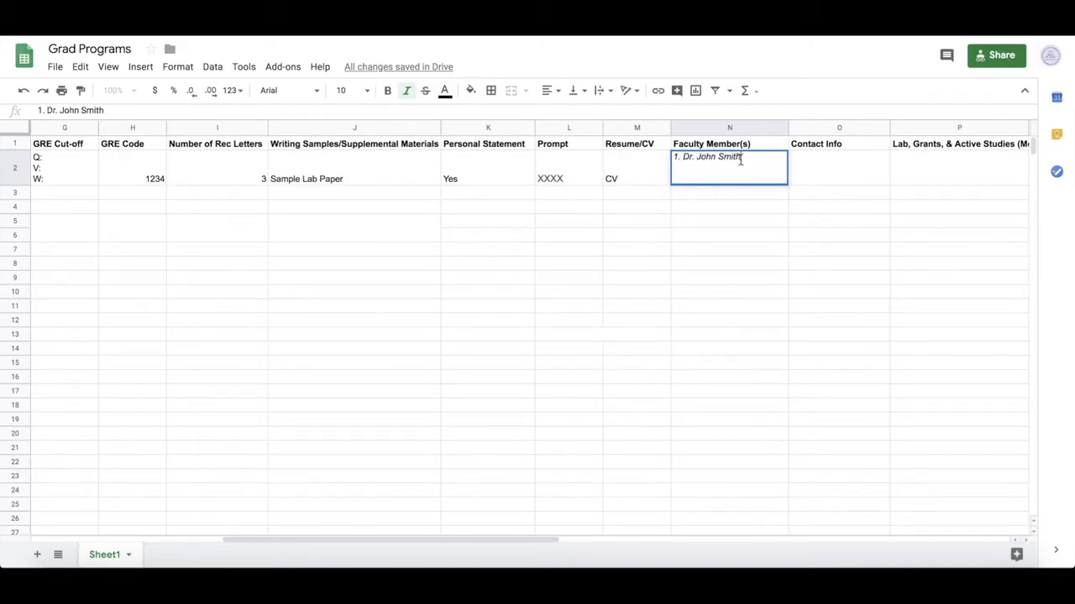
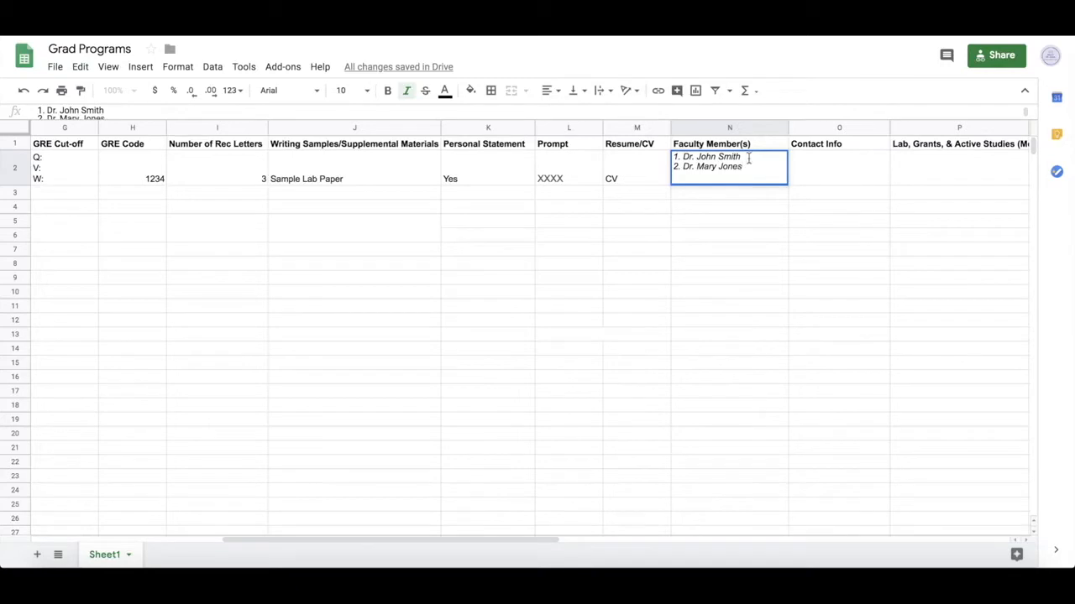
- Enter the two faculty members' numbered pu.edu e-mail addresses under Contact Info
left_click(821, 160)
type("1.")
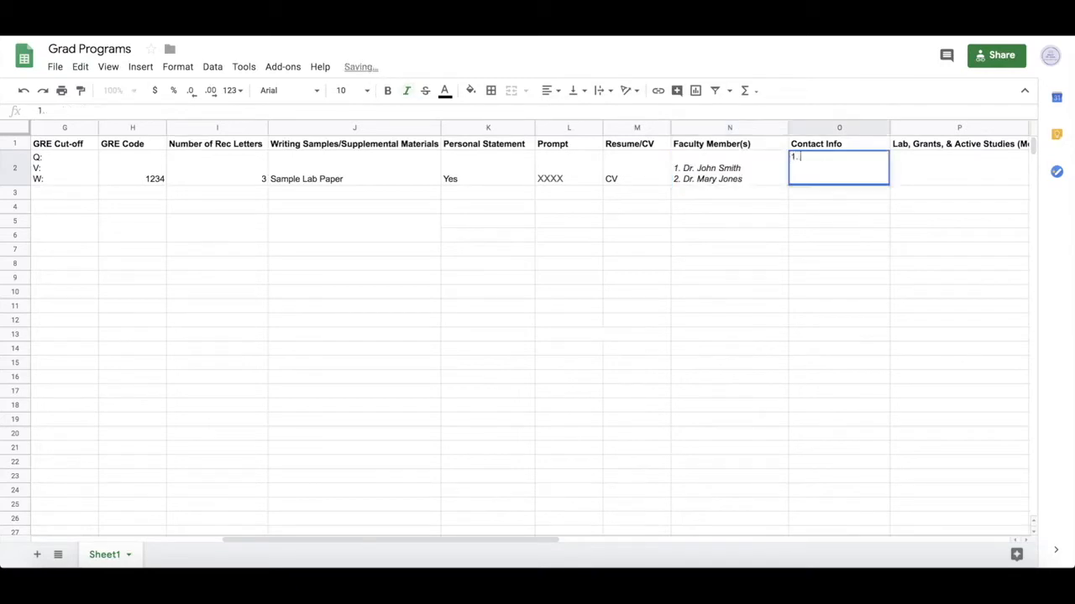
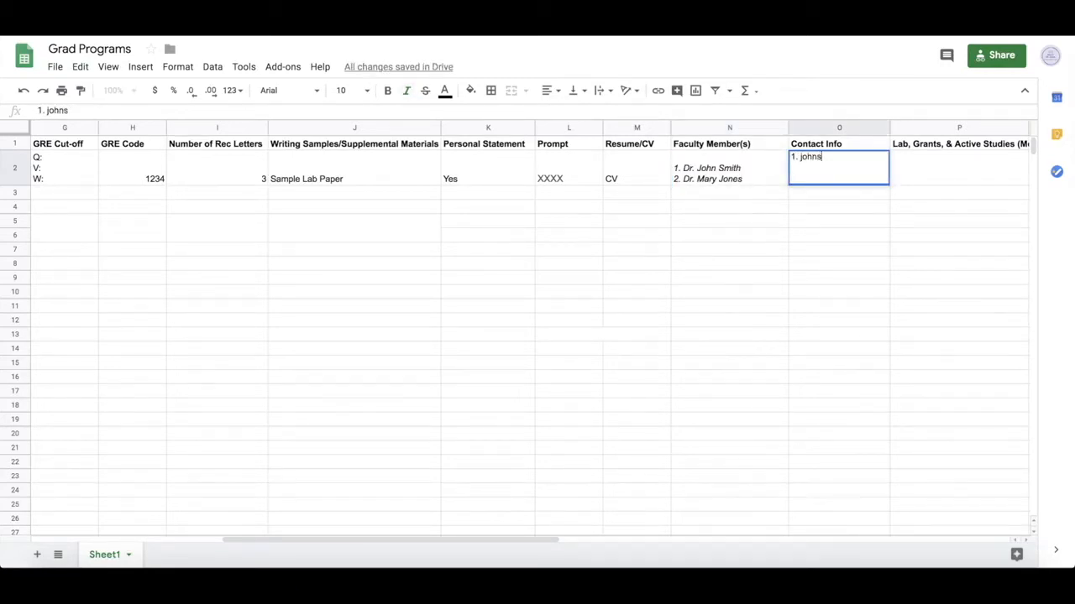
type("edu")
key("BackSpace")
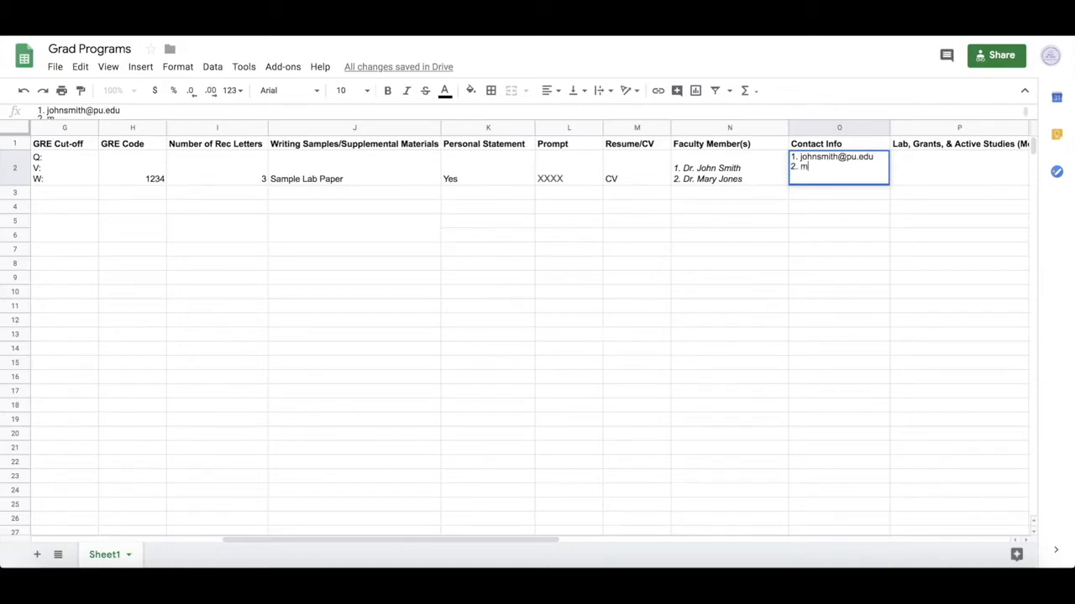
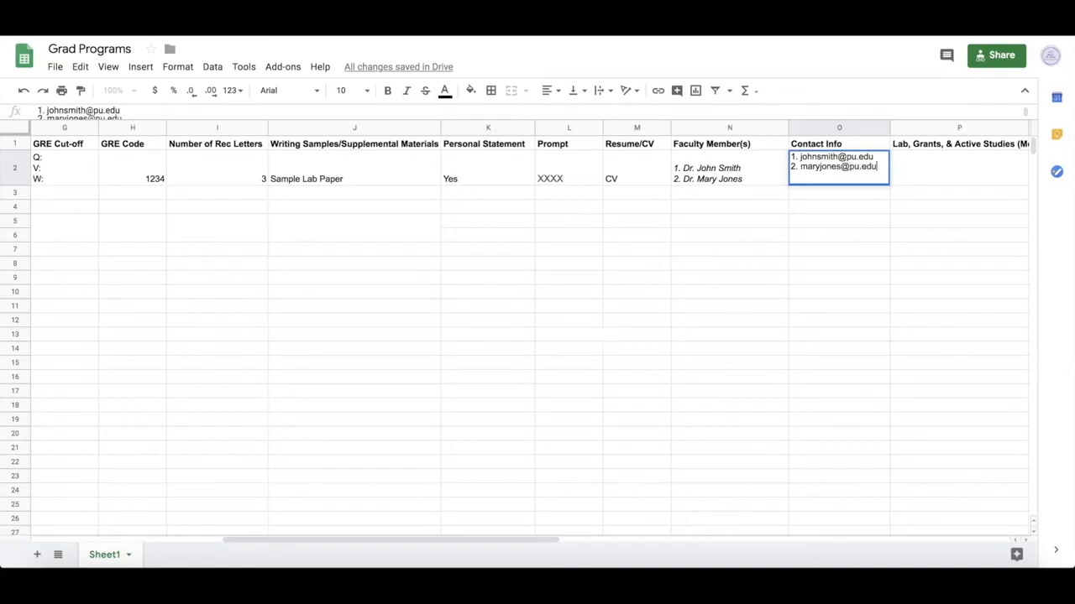
key("Tab")
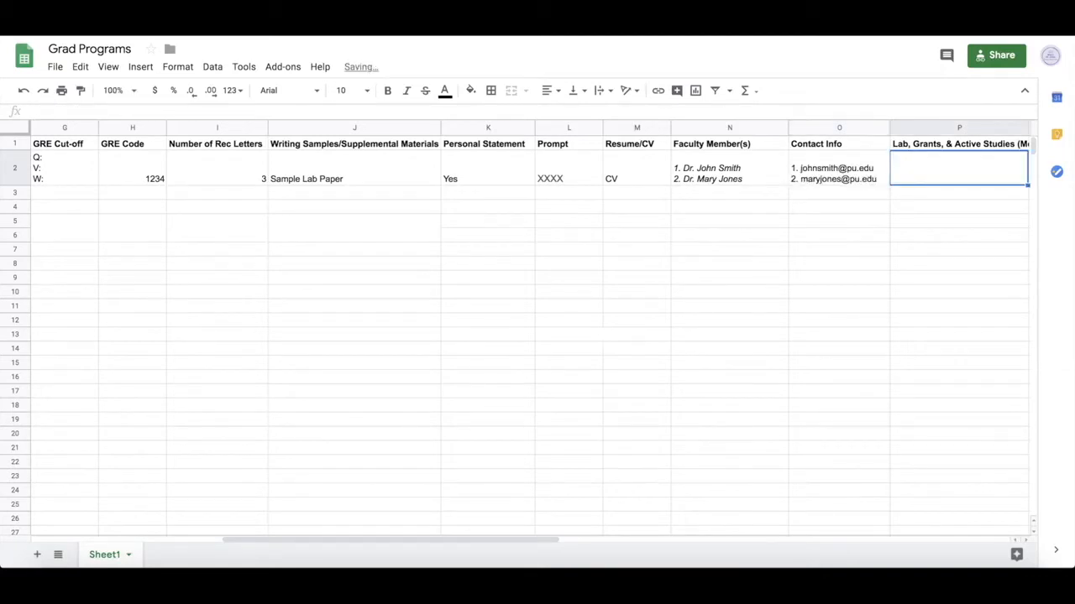
- Enter 1. Trauma in Immigrants Lab and 2. Trauma in LGBTQ Individuals in cell P2
type("1.")
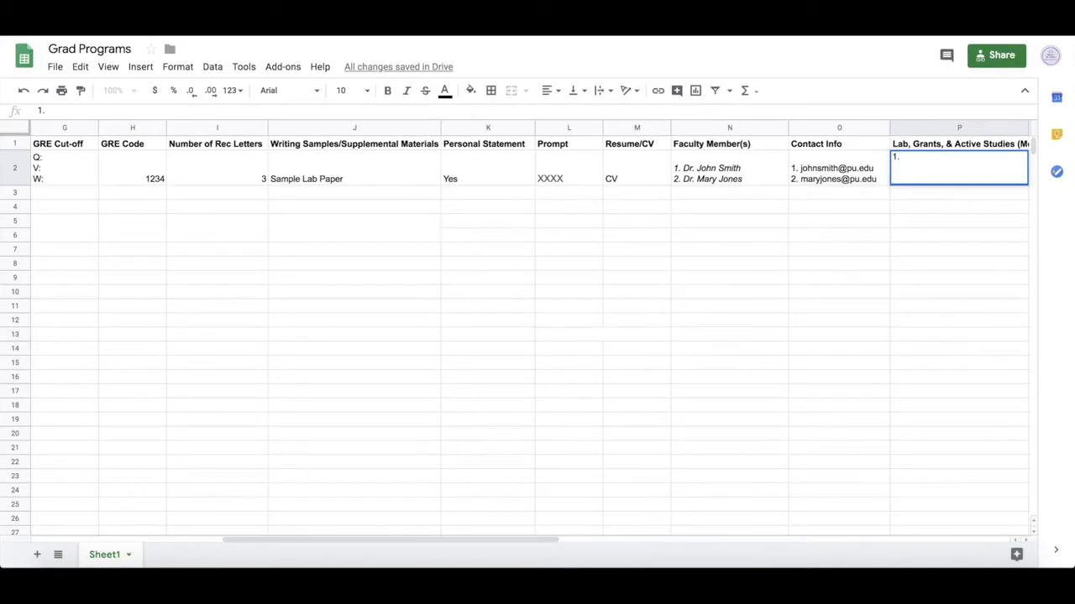
type(" Trauma in Immigrants Lab")
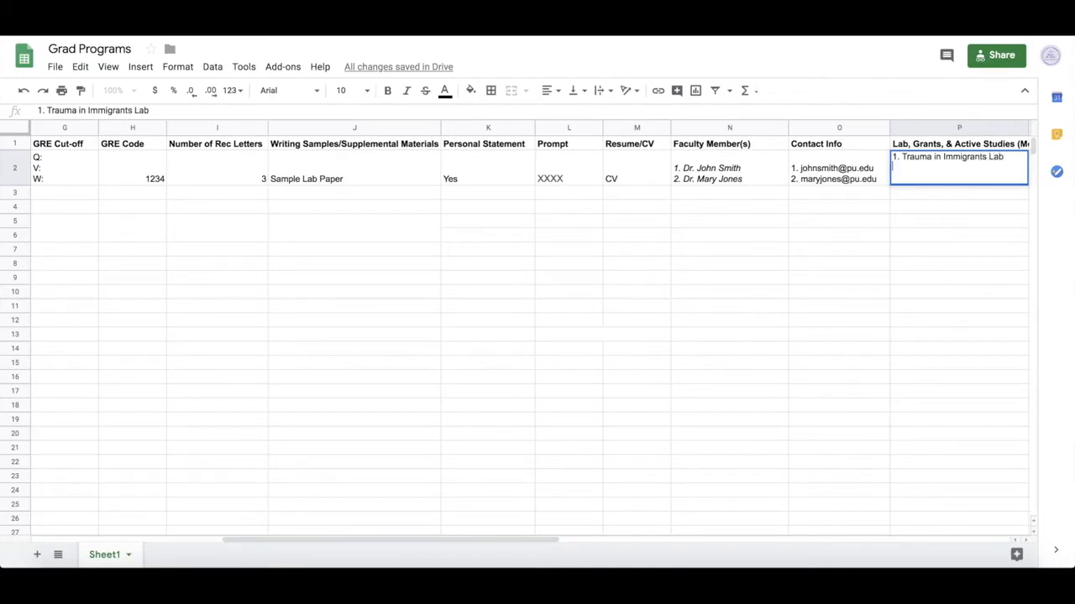
type("2. Trauma In LGBTQ Individuals")
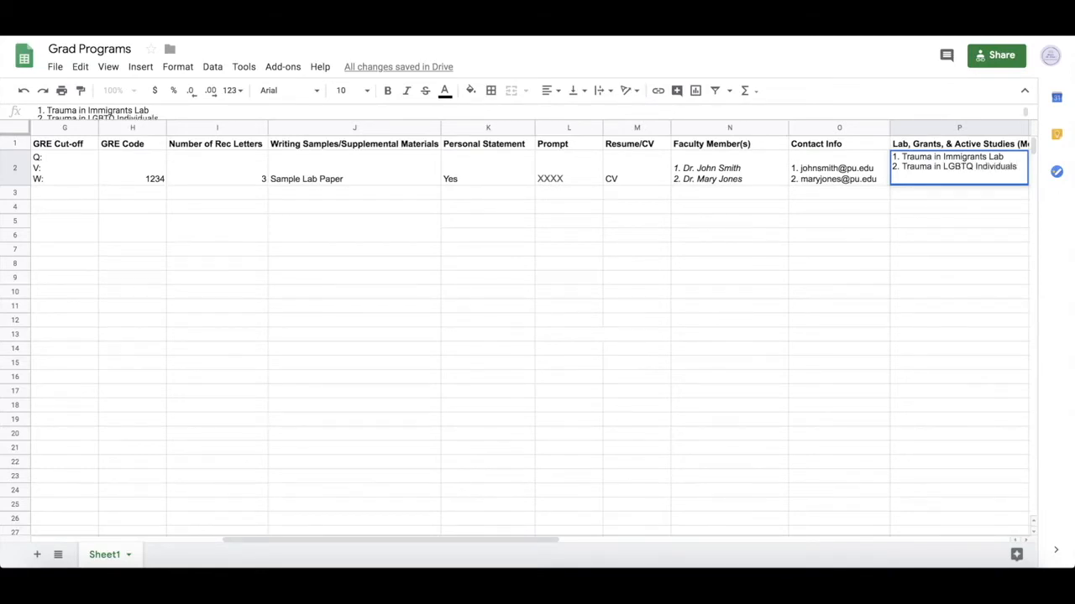
key("Tab")
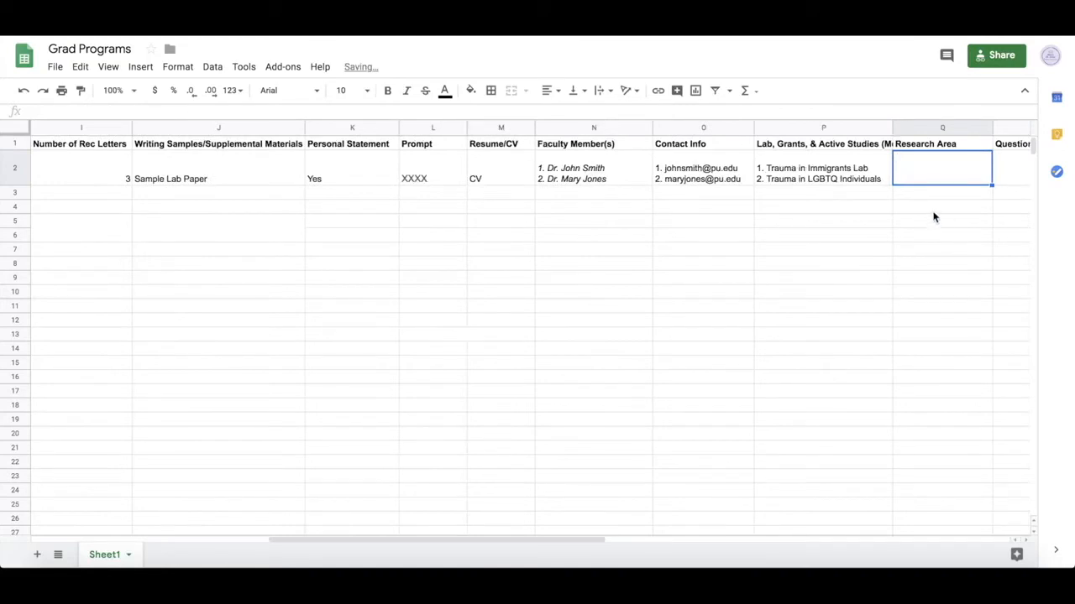
- Widen the labs column to show its header and append (NIH Grant) to the first lab
left_click_drag(892, 127, 1002, 124)
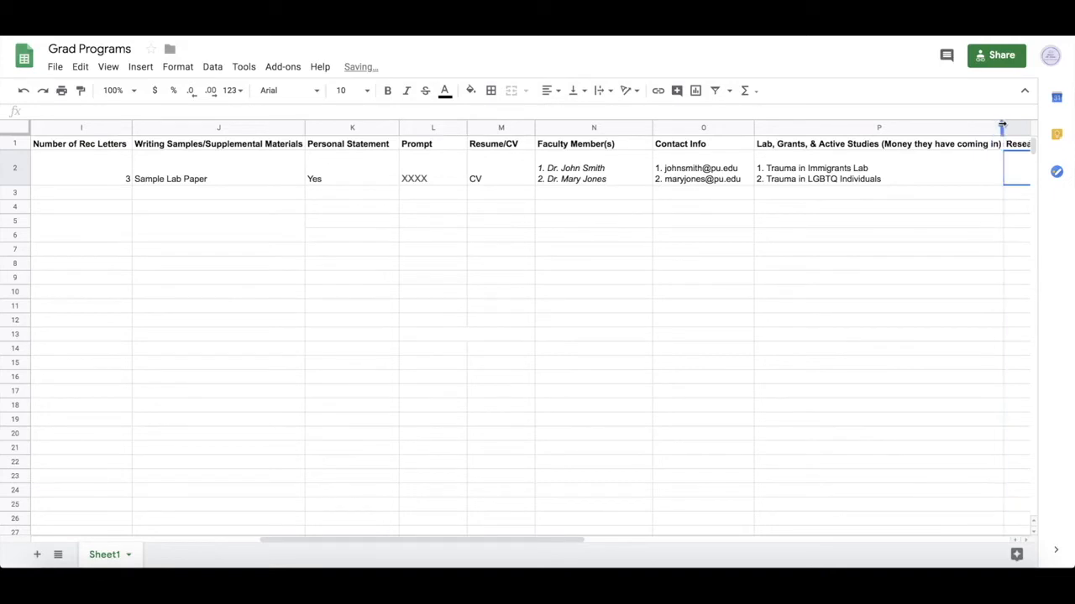
key("Up")
type("(NIH Grant")
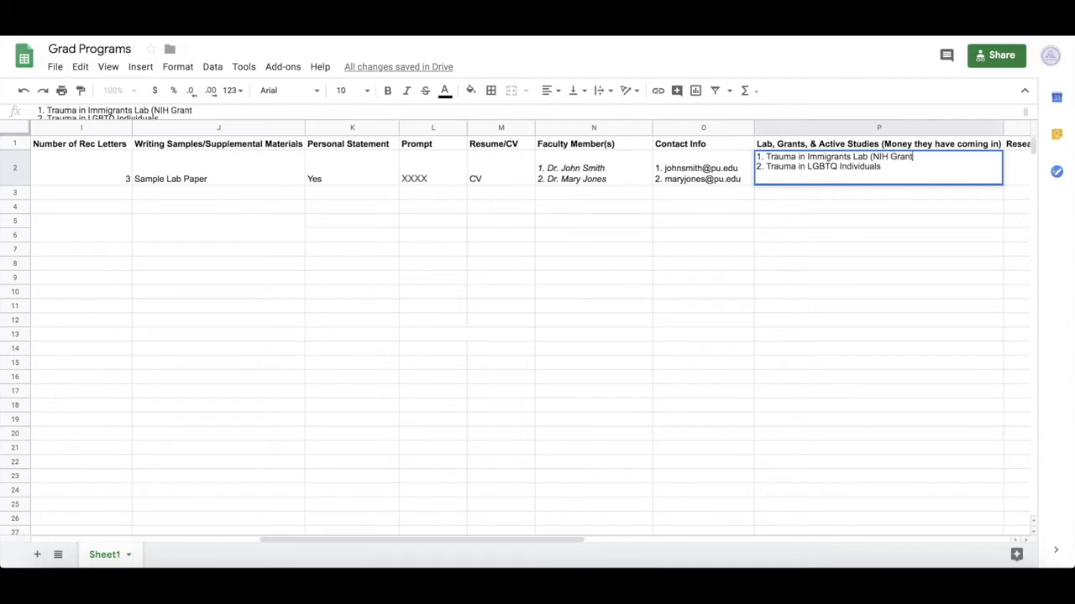
type(")")
left_click(1015, 173)
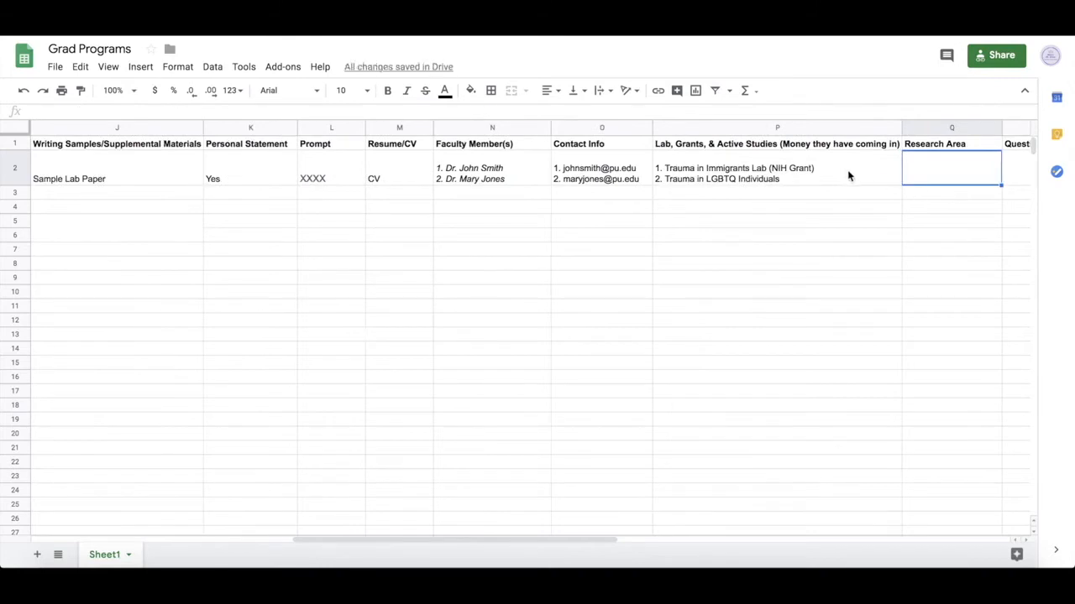
- Enter Trauma on two lines in the Research Area cell
double_click(937, 172)
type("Traum")
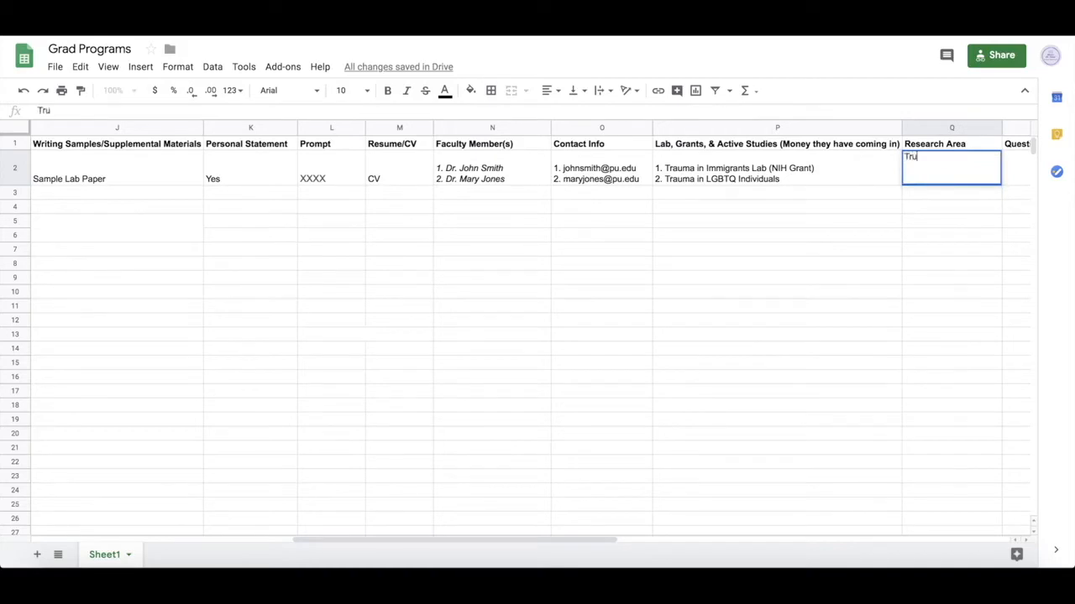
type("a ")
type("Trauma")
key("Tab")
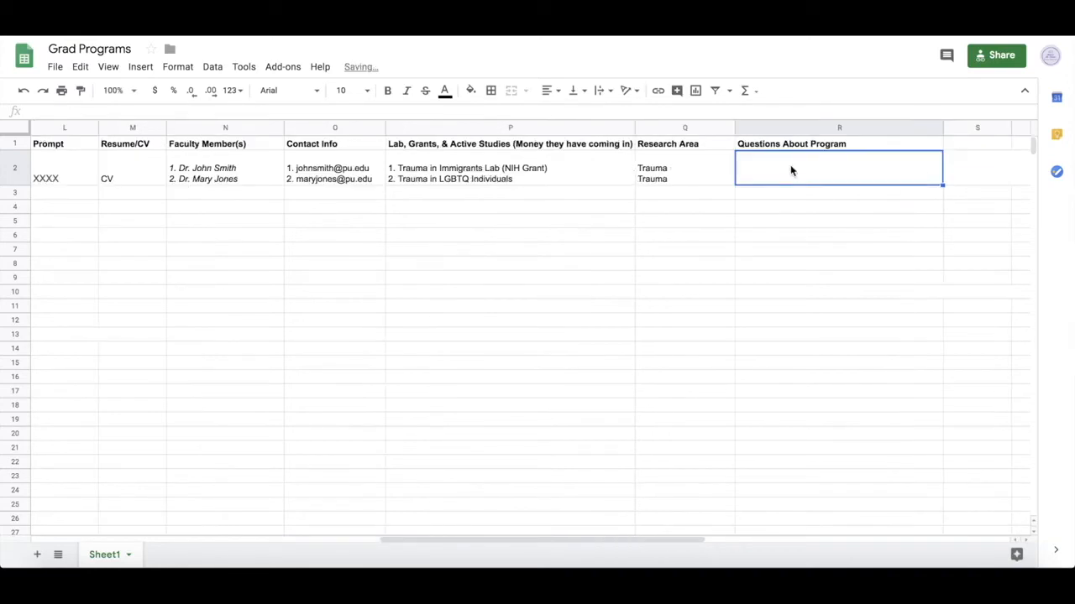
- Add 1. APA Internship Match Rate? as the first program question
type("1. APA Internship Matv")
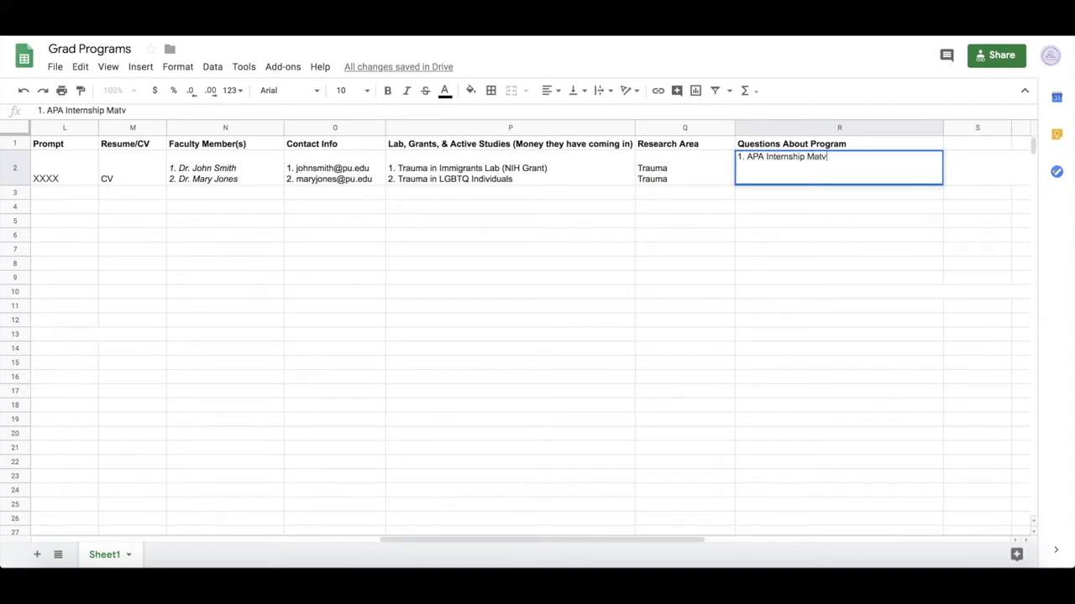
key("BackSpace")
type("ch Rate?")
key("Return")
- Add 2. Average Years to Graduate? as a second line in the questions cell
double_click(870, 170)
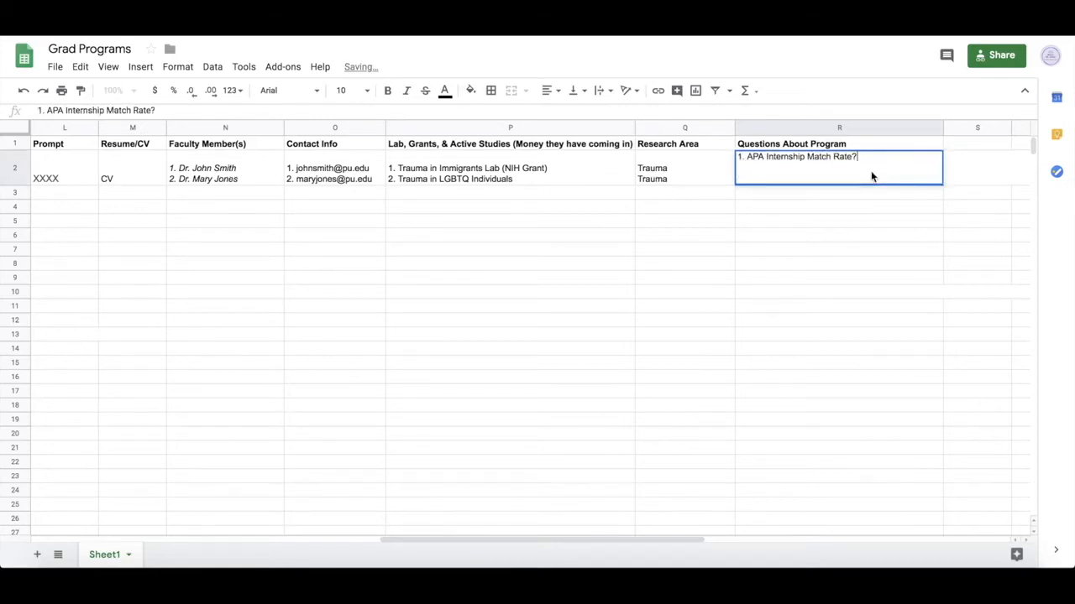
key("alt+Return")
type("2. Average Years to Graduate?")
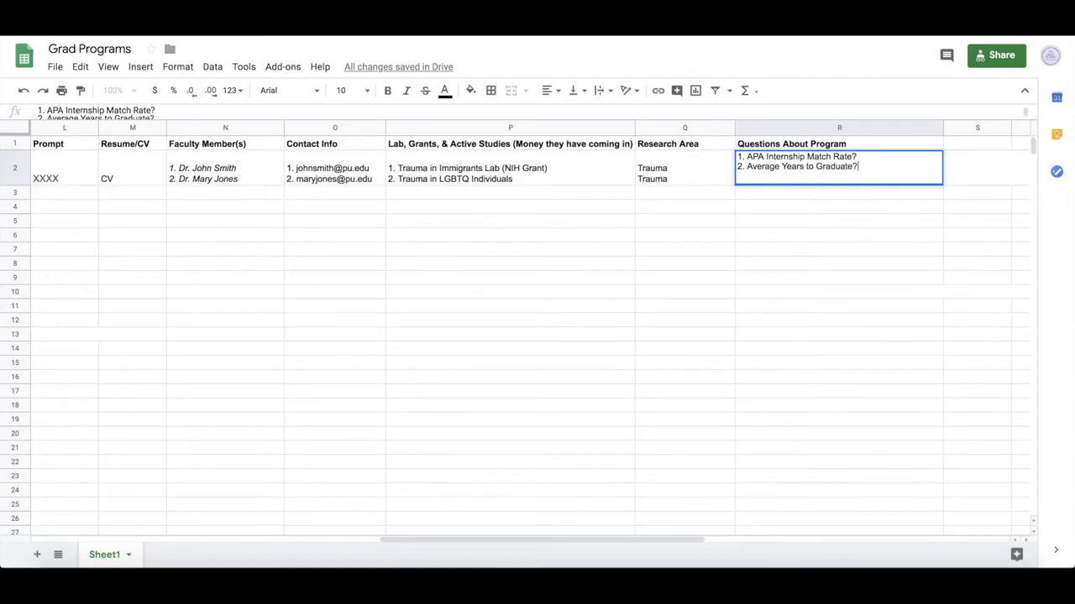
key("Return")
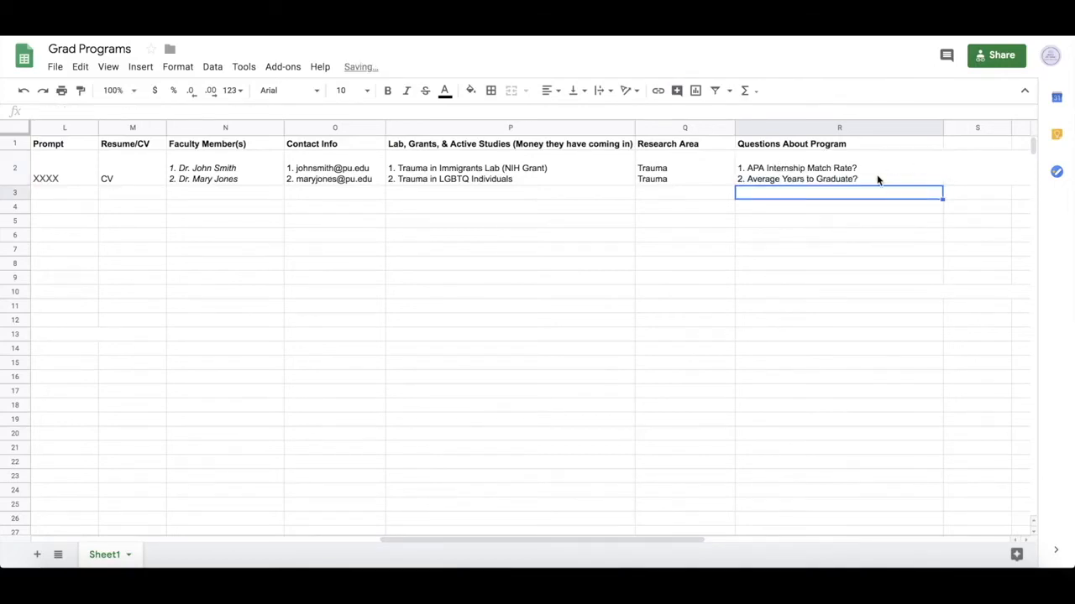
scroll(877, 179, "left", 10)
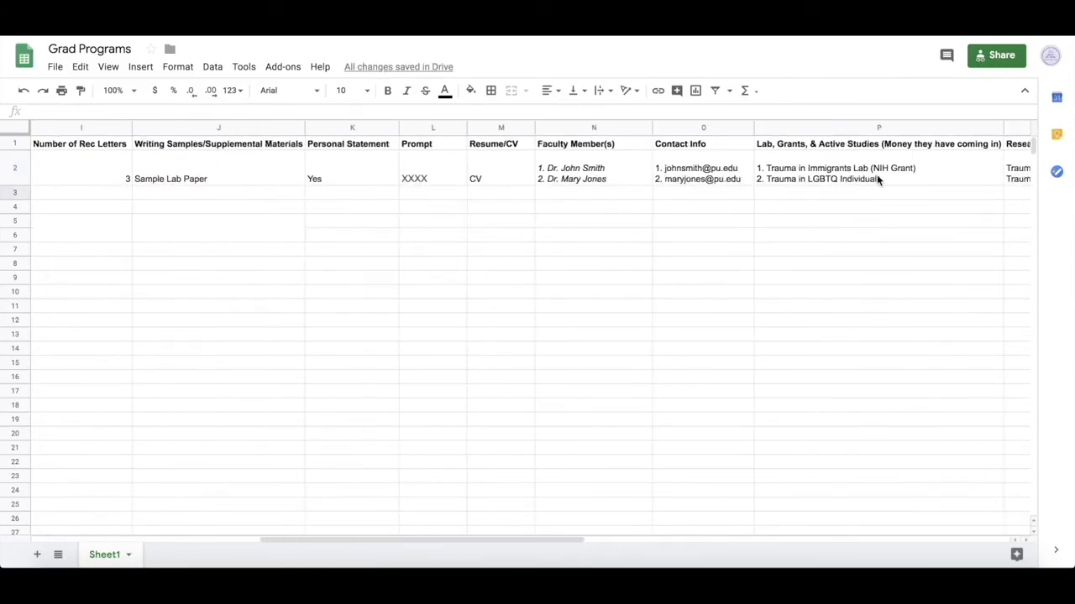
scroll(877, 178, "left", 8)
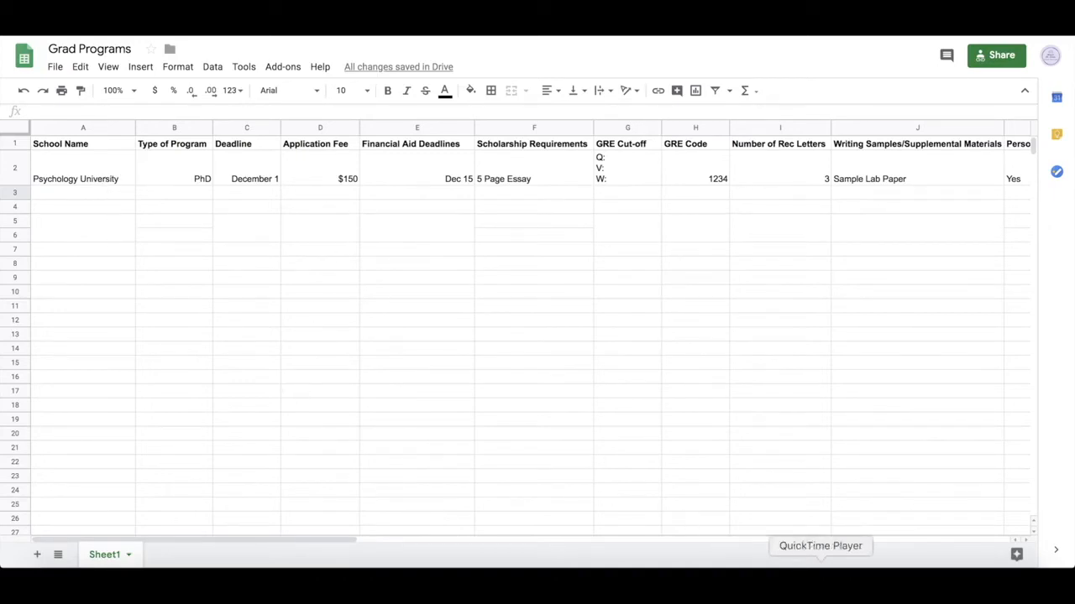
left_click(103, 196)
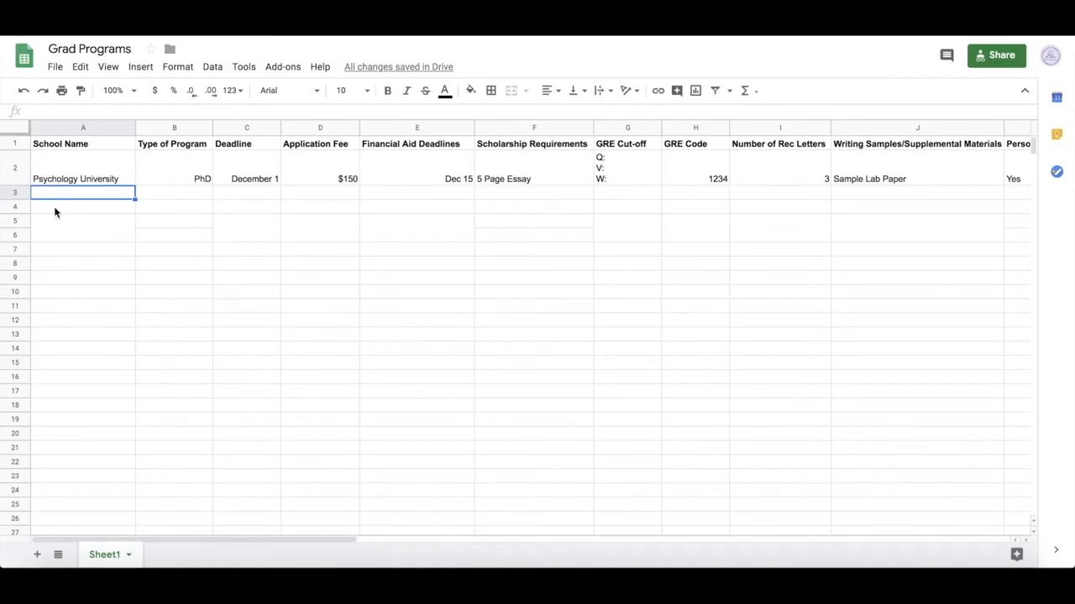
left_click_drag(256, 145, 254, 179)
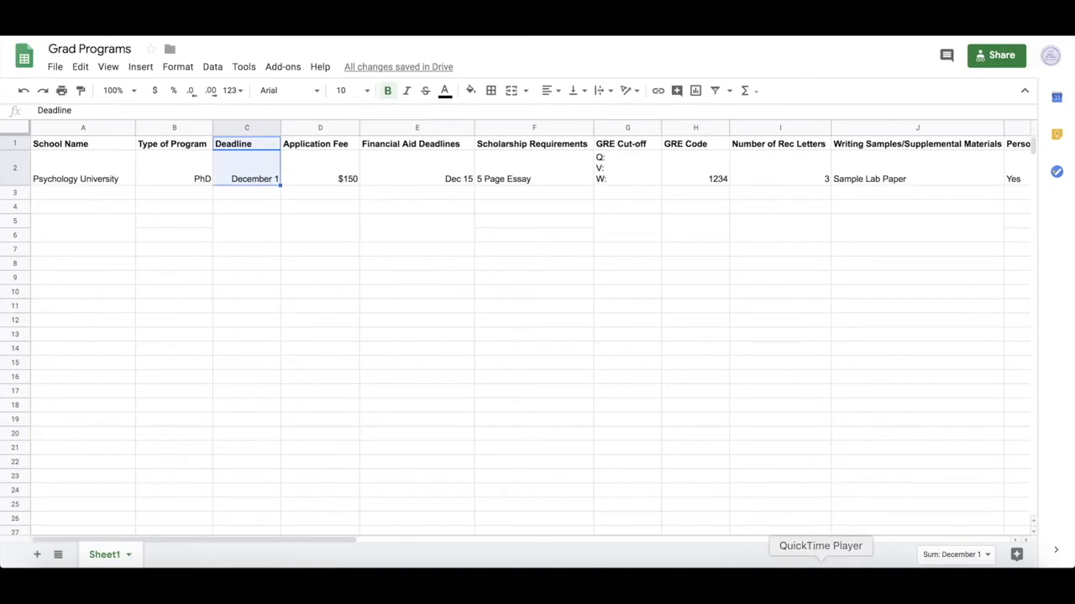
left_click(557, 408)
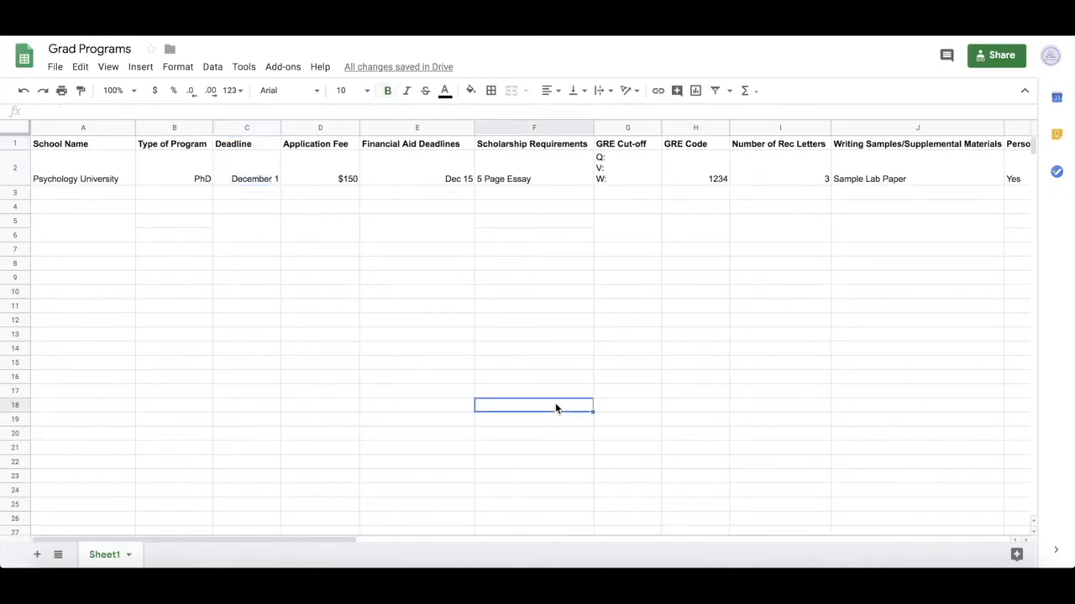
scroll(555, 409, "right", 2)
scroll(555, 409, "right", 5)
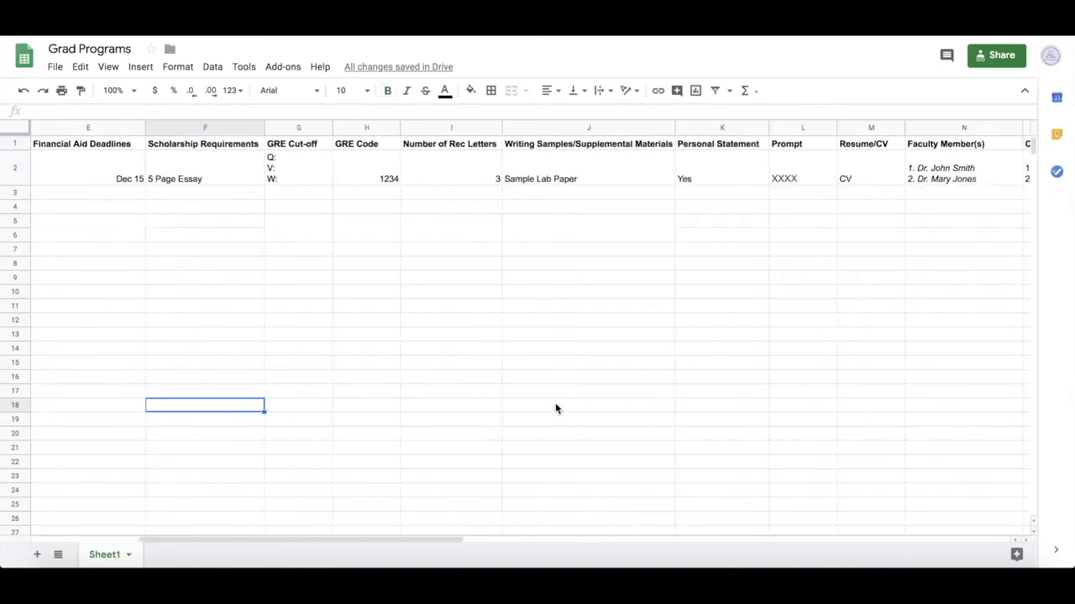
scroll(555, 409, "right", 8)
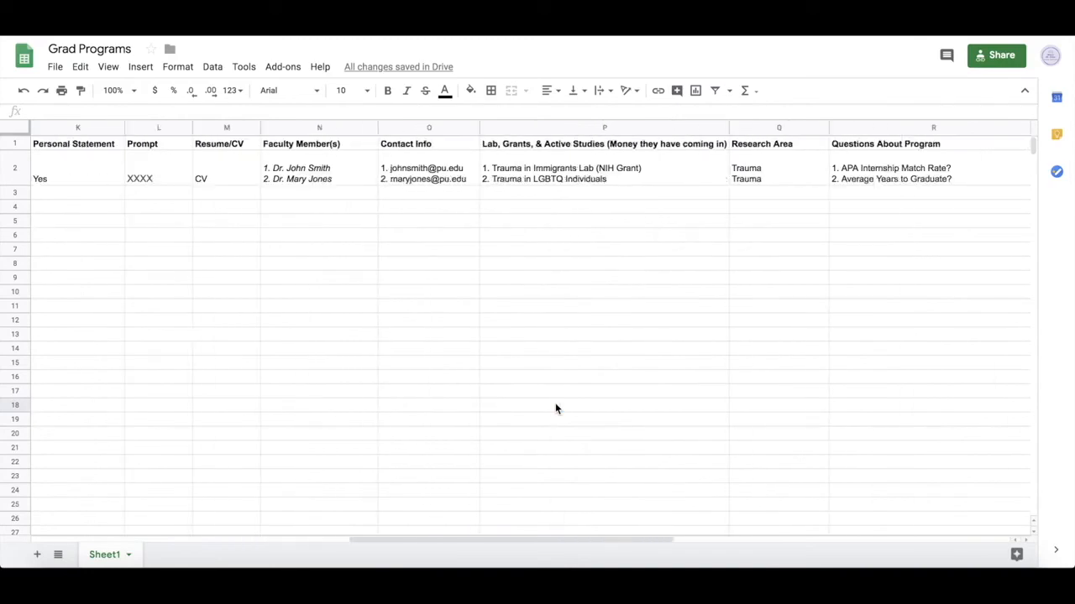
scroll(555, 409, "right", 1)
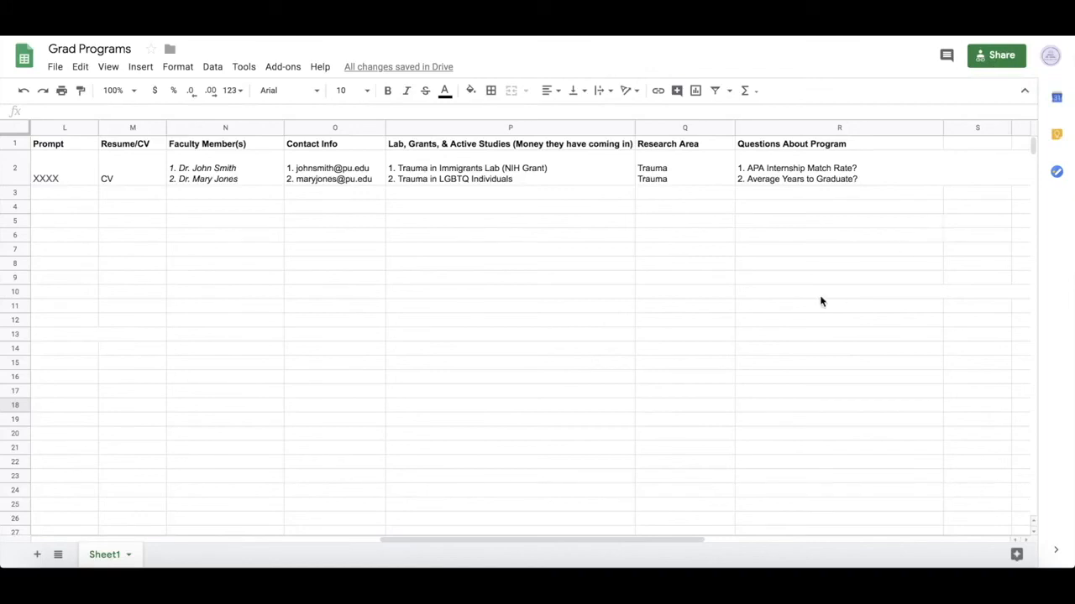
scroll(821, 301, "left", 5)
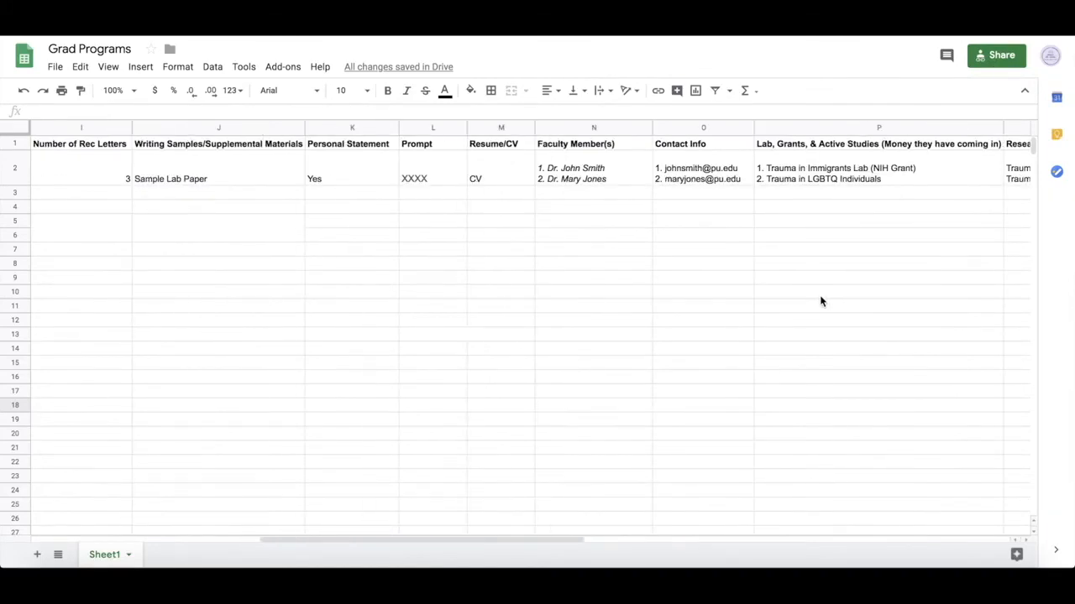
scroll(821, 302, "left", 5)
scroll(821, 301, "left", 5)
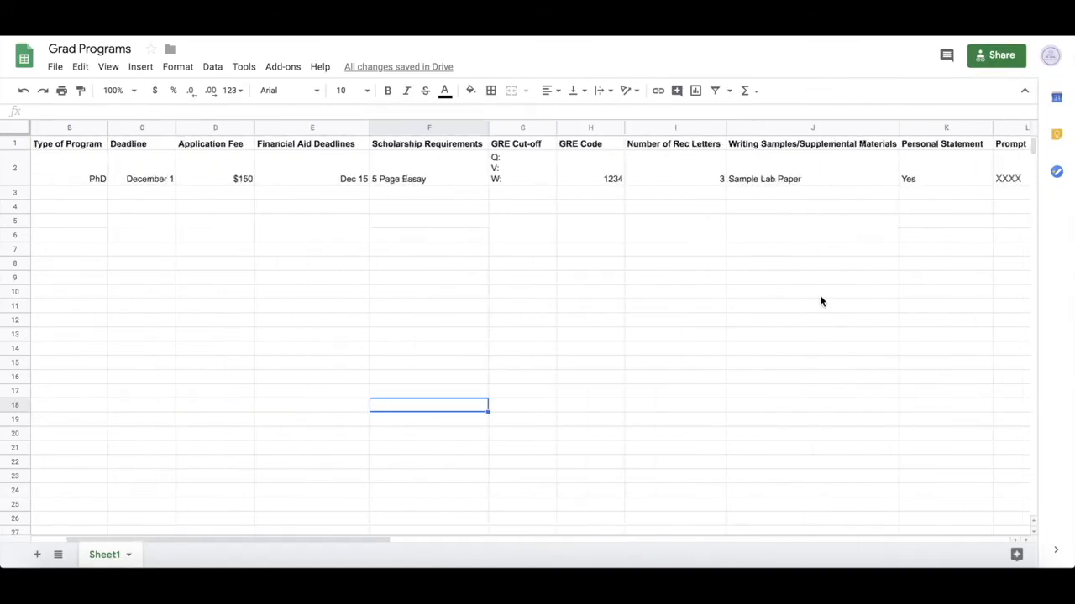